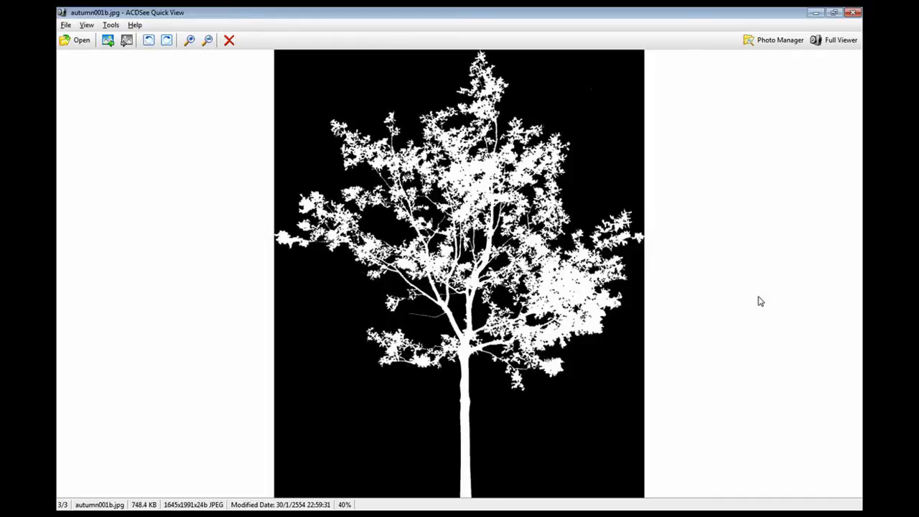
Flip back and forth between the mask autumn001b.jpg and the colour autumn001.jpg, ending on autumn001.jpg
{"action": "scroll", "coordinate": [760, 301], "scroll_direction": "up", "scroll_amount": 1}
{"action": "scroll", "coordinate": [760, 302], "scroll_direction": "down", "scroll_amount": 1}
{"action": "scroll", "coordinate": [760, 302], "scroll_direction": "up", "scroll_amount": 1}
{"action": "scroll", "coordinate": [760, 302], "scroll_direction": "down", "scroll_amount": 1}
{"action": "scroll", "coordinate": [761, 302], "scroll_direction": "up", "scroll_amount": 1}
{"action": "scroll", "coordinate": [760, 302], "scroll_direction": "down", "scroll_amount": 1}
{"action": "scroll", "coordinate": [760, 302], "scroll_direction": "up", "scroll_amount": 1}
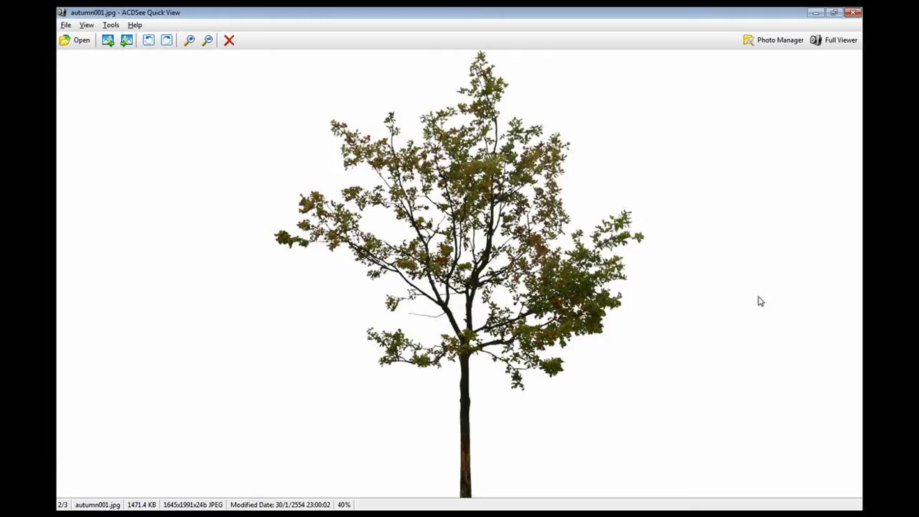
{"action": "scroll", "coordinate": [760, 301], "scroll_direction": "down", "scroll_amount": 1}
{"action": "scroll", "coordinate": [760, 301], "scroll_direction": "up", "scroll_amount": 1}
{"action": "scroll", "coordinate": [760, 301], "scroll_direction": "down", "scroll_amount": 1}
{"action": "scroll", "coordinate": [760, 301], "scroll_direction": "up", "scroll_amount": 1}
{"action": "scroll", "coordinate": [760, 302], "scroll_direction": "up", "scroll_amount": 1}
{"action": "scroll", "coordinate": [760, 302], "scroll_direction": "down", "scroll_amount": 1}
{"action": "scroll", "coordinate": [761, 302], "scroll_direction": "up", "scroll_amount": 1}
Close ACDSee, select the ground plane pPlane1, and open the Window > Rendering Editors list
{"action": "left_click", "coordinate": [834, 13]}
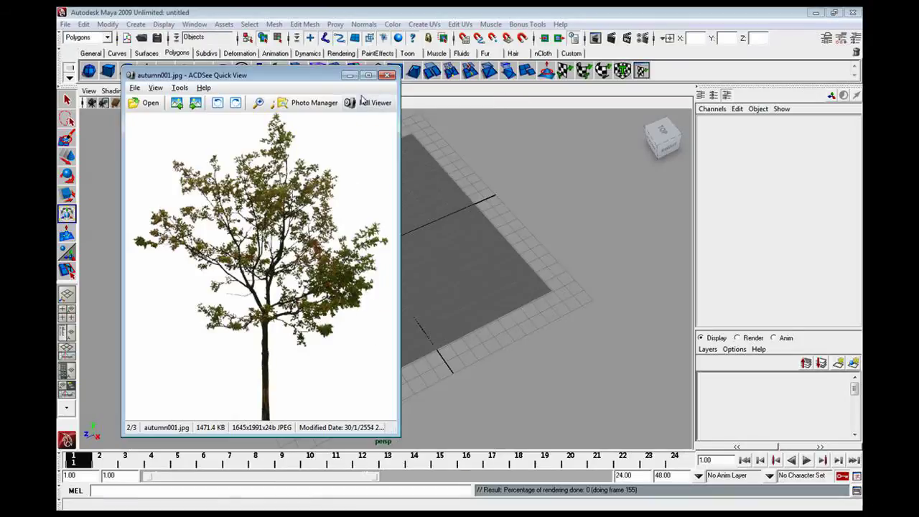
{"action": "left_click", "coordinate": [349, 75]}
{"action": "left_click", "coordinate": [369, 194]}
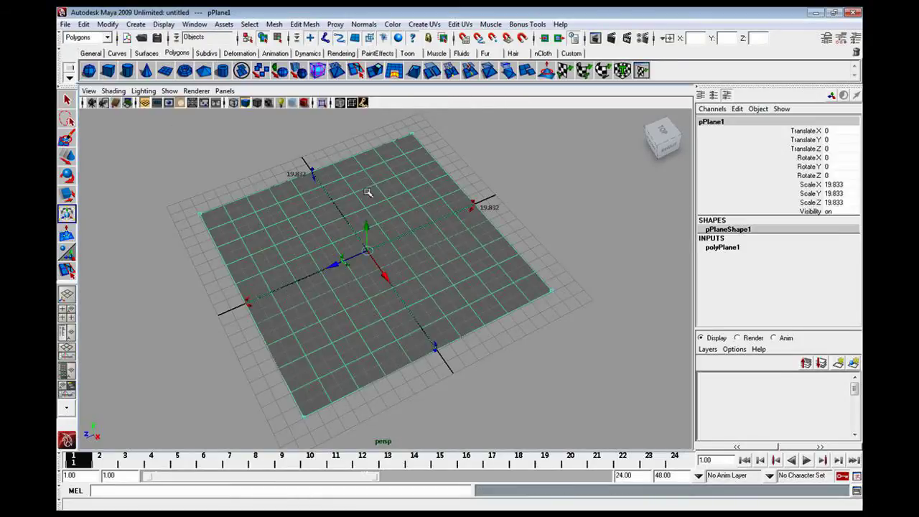
{"action": "left_click_drag", "start_coordinate": [369, 195], "coordinate": [374, 204], "text": "alt"}
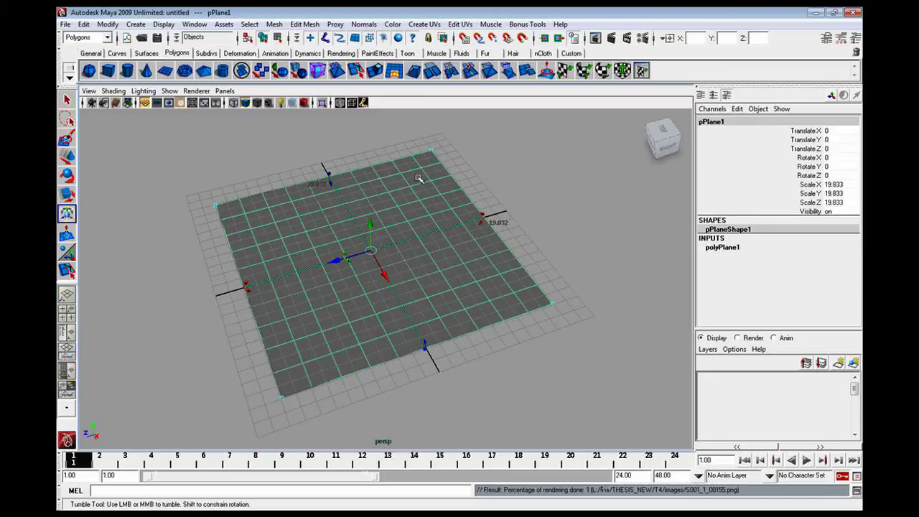
{"action": "key", "text": "q"}
{"action": "right_click_drag", "start_coordinate": [435, 193], "coordinate": [447, 185]}
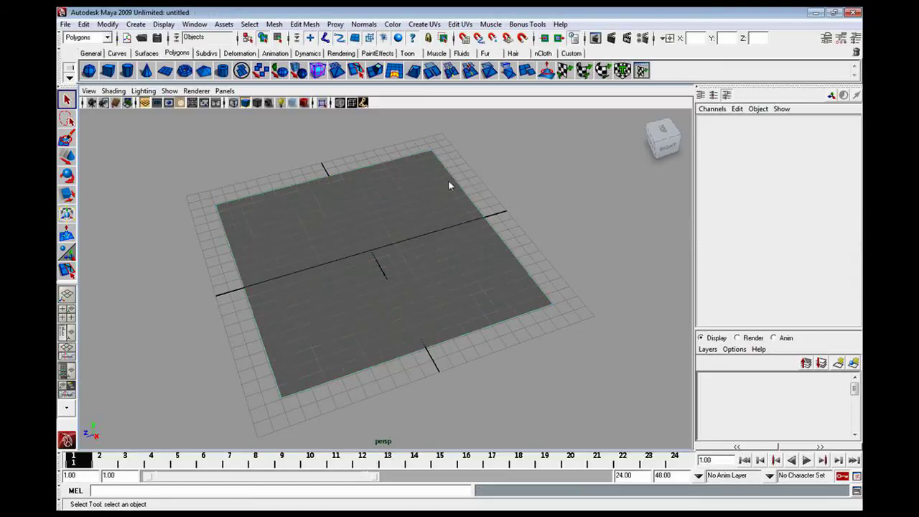
{"action": "left_click_drag", "start_coordinate": [447, 184], "coordinate": [409, 225], "text": "alt"}
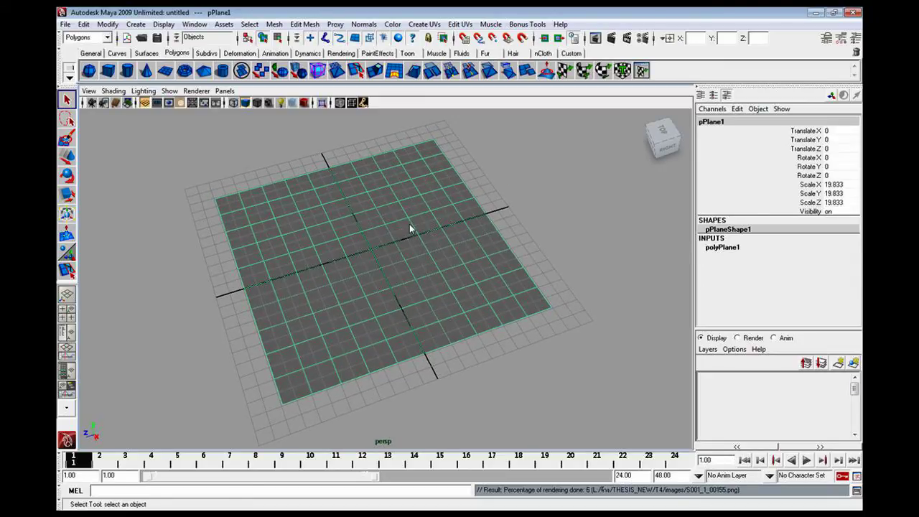
{"action": "left_click", "coordinate": [195, 24]}
{"action": "mouse_move", "coordinate": [116, 52]}
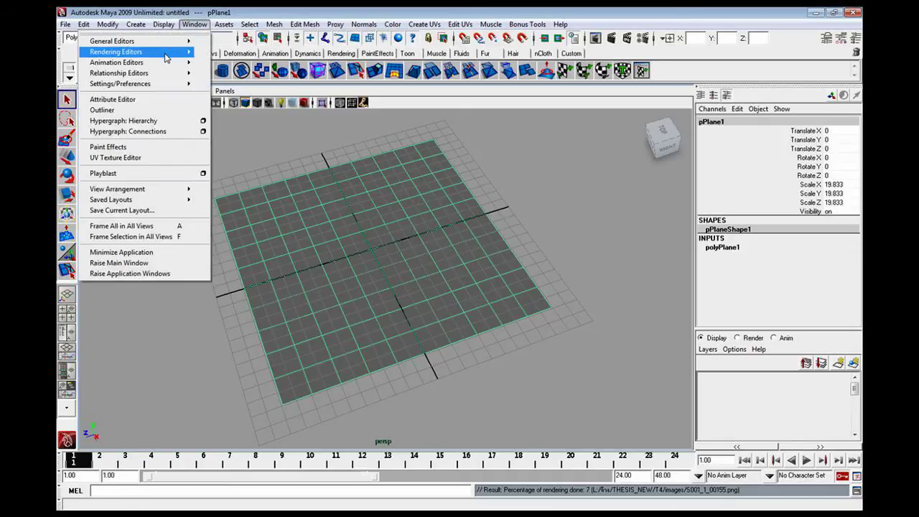
In Hypershade, create a Lambert material lambert2 and assign it to the ground plane
{"action": "left_click", "coordinate": [225, 77]}
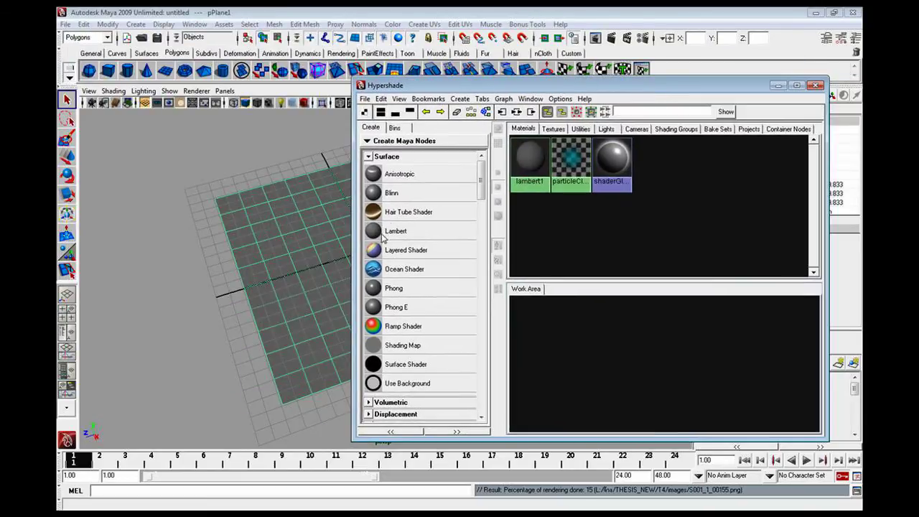
{"action": "left_click", "coordinate": [384, 231]}
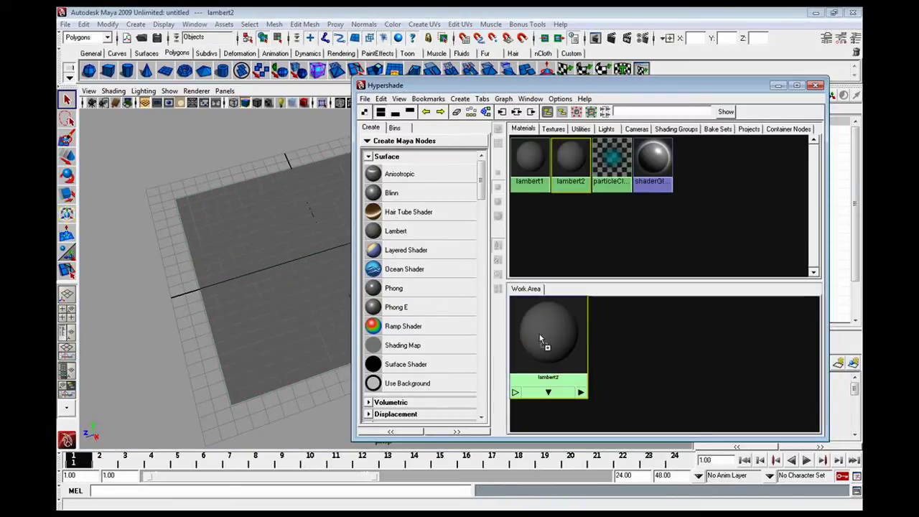
{"action": "middle_click_drag", "start_coordinate": [539, 338], "coordinate": [259, 264]}
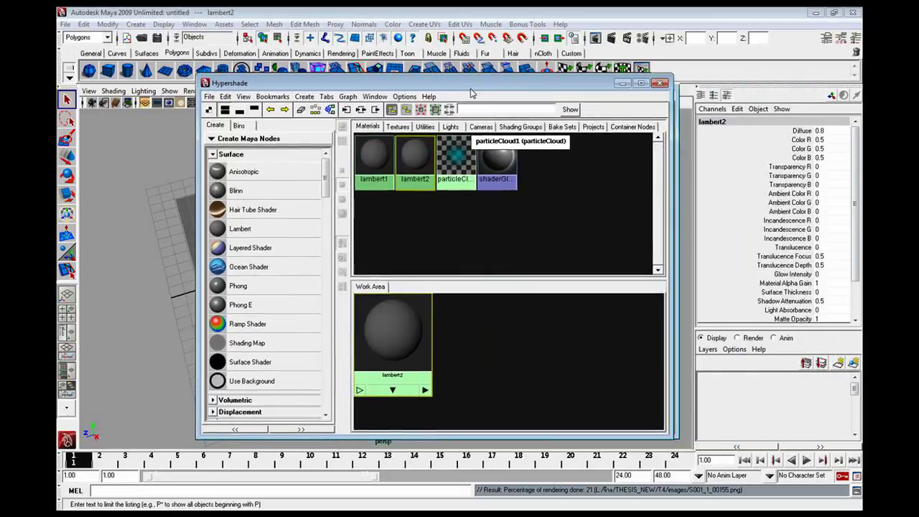
{"action": "left_click_drag", "start_coordinate": [390, 328], "coordinate": [579, 340]}
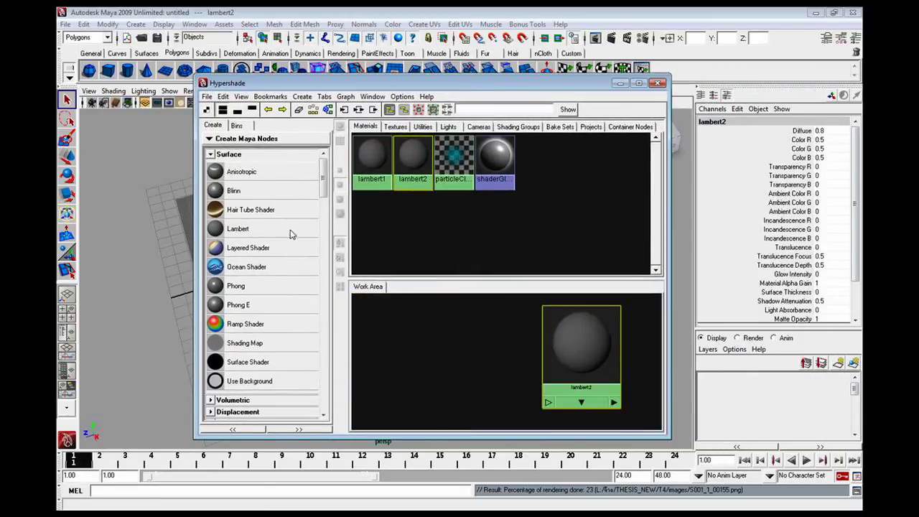
Create a File texture, file1, and connect it to lambert2's color
{"action": "left_click_drag", "start_coordinate": [321, 187], "coordinate": [323, 239]}
{"action": "middle_click_drag", "start_coordinate": [240, 185], "coordinate": [423, 298]}
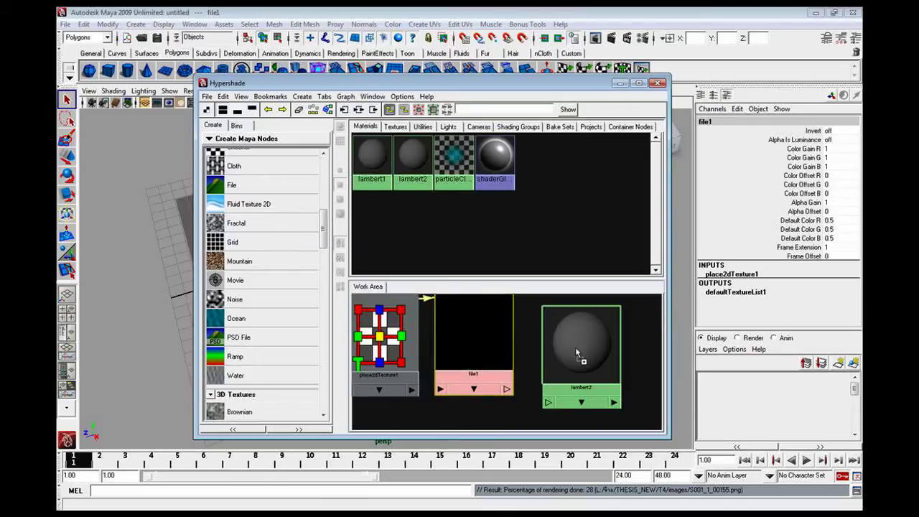
{"action": "middle_click_drag", "start_coordinate": [580, 353], "coordinate": [580, 353]}
{"action": "left_click", "coordinate": [596, 389]}
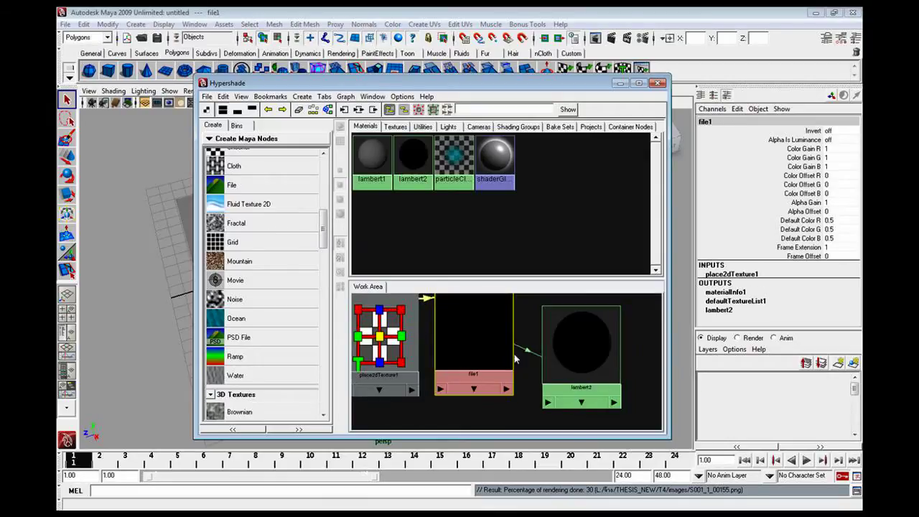
{"action": "left_click_drag", "start_coordinate": [542, 278], "coordinate": [542, 229]}
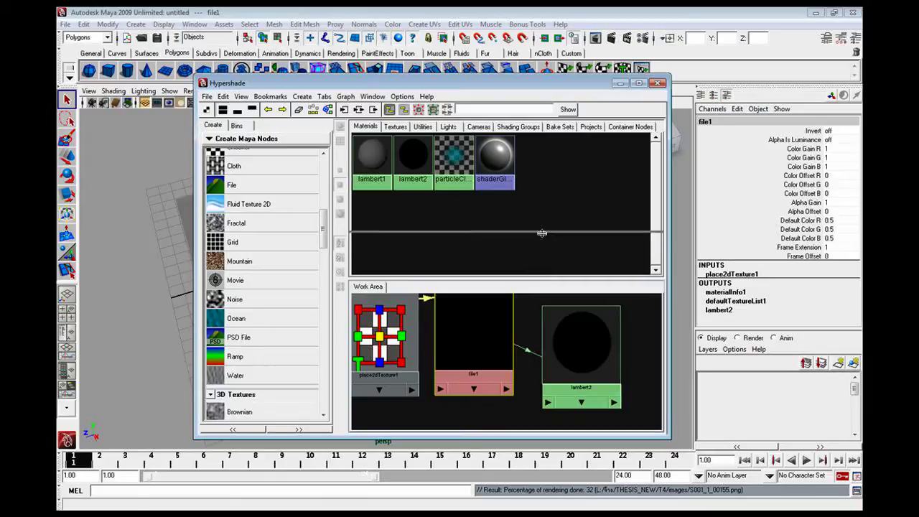
From file1's Image Name field, browse to the E:\tutor folder
{"action": "double_click", "coordinate": [483, 284]}
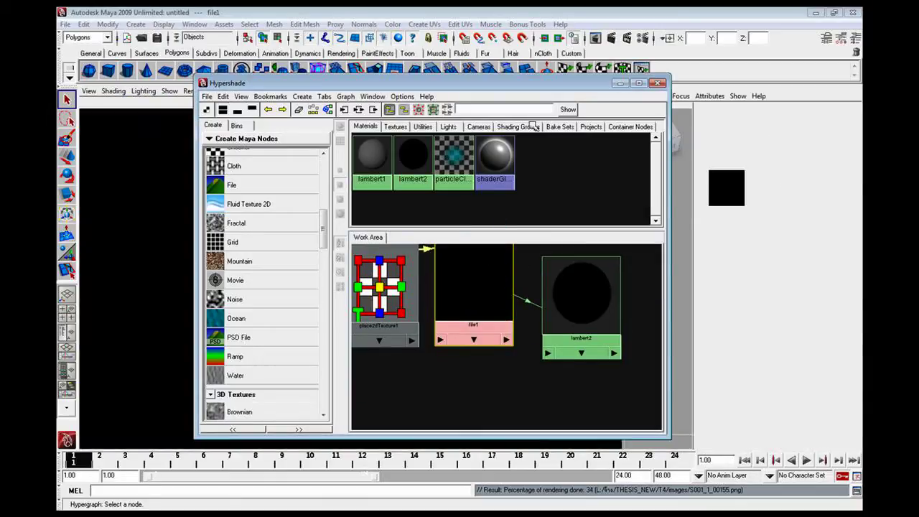
{"action": "left_click_drag", "start_coordinate": [430, 83], "coordinate": [379, 84]}
{"action": "left_click", "coordinate": [833, 269]}
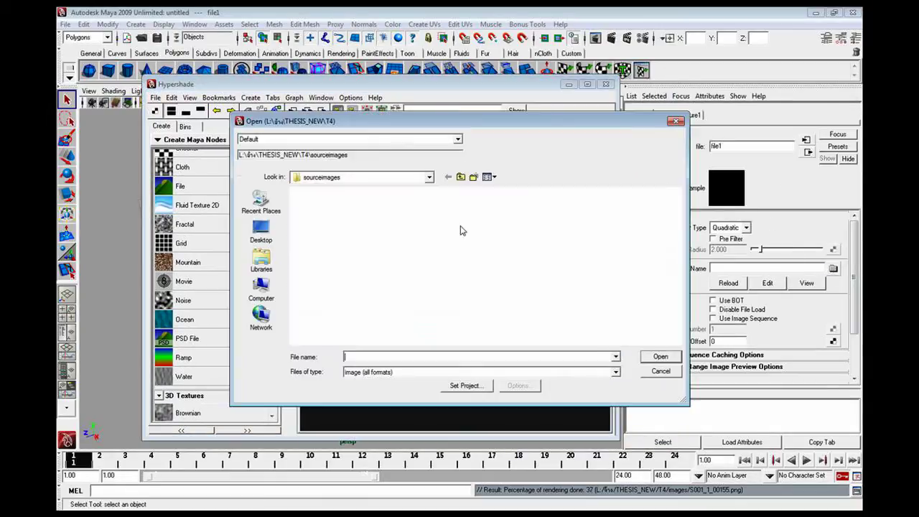
{"action": "left_click", "coordinate": [462, 178]}
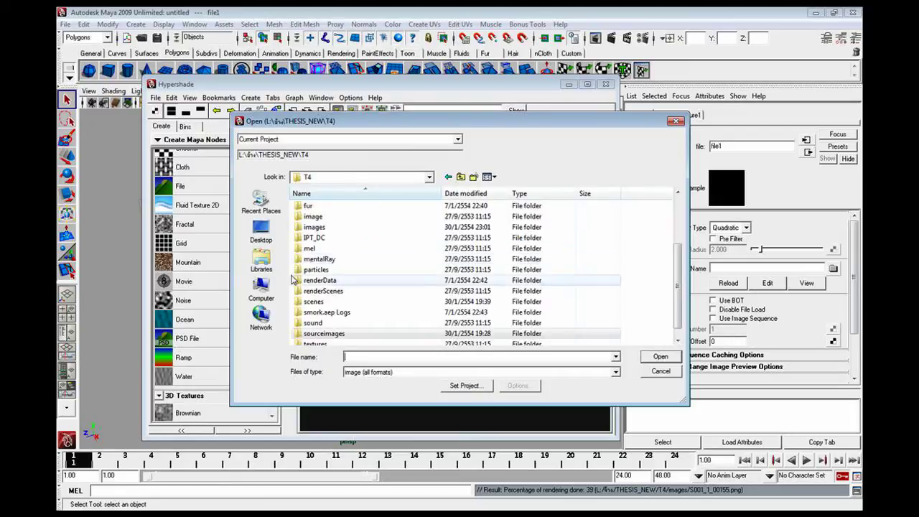
{"action": "left_click", "coordinate": [262, 289]}
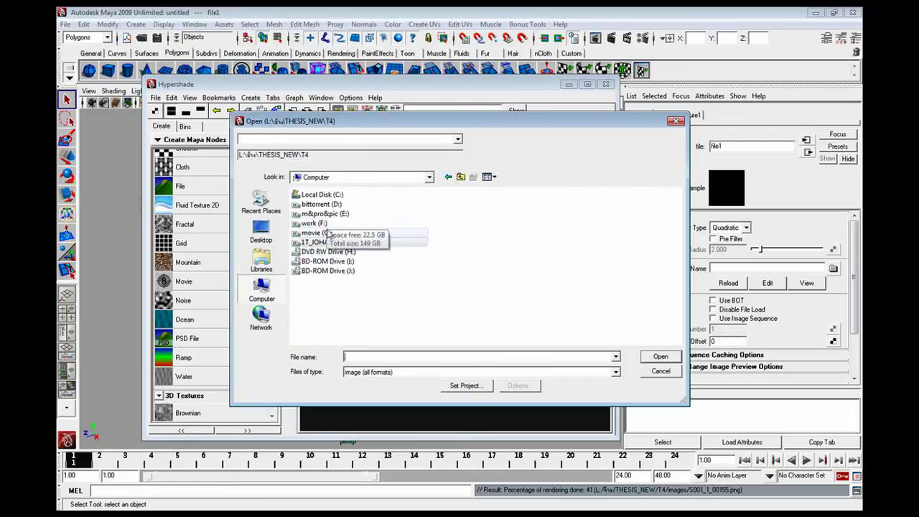
{"action": "double_click", "coordinate": [324, 214]}
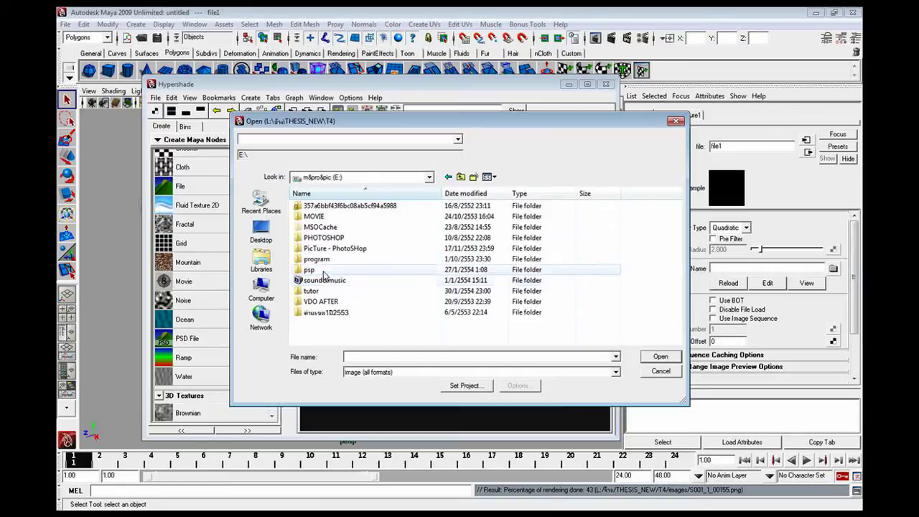
{"action": "double_click", "coordinate": [316, 293]}
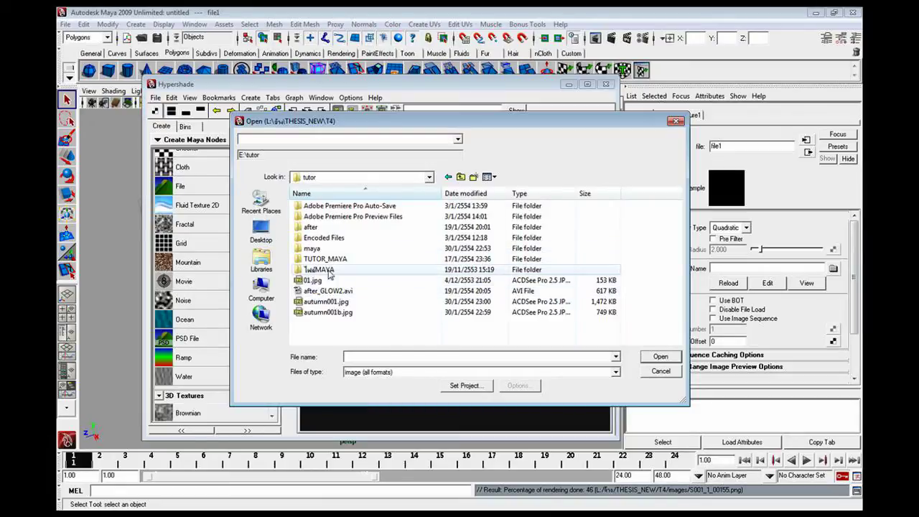
Show the files as medium icons and load autumn001.jpg as file1's image
{"action": "left_click", "coordinate": [326, 302]}
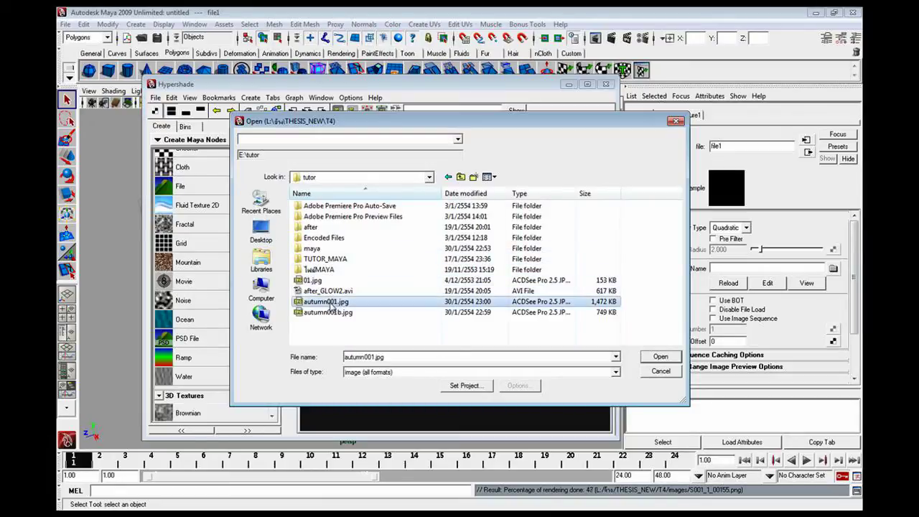
{"action": "left_click", "coordinate": [492, 177]}
{"action": "left_click", "coordinate": [464, 216]}
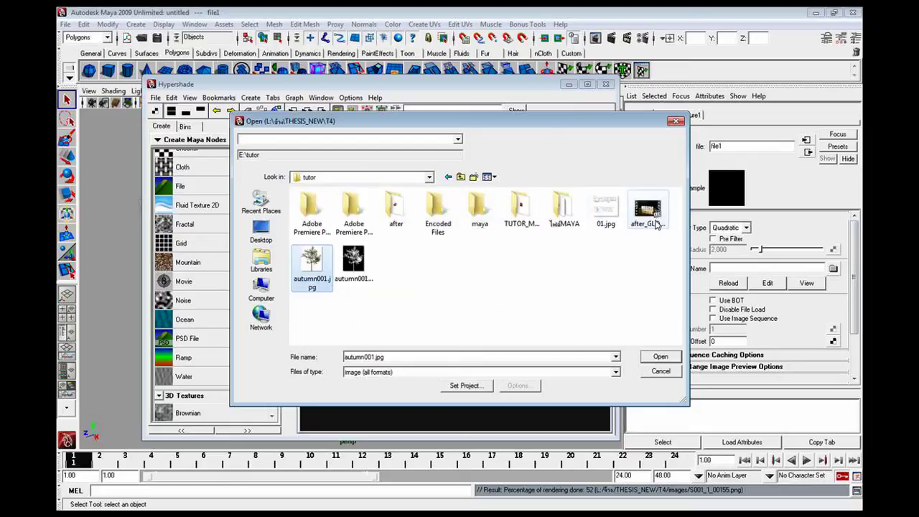
{"action": "left_click", "coordinate": [353, 264]}
{"action": "left_click", "coordinate": [311, 262]}
{"action": "left_click", "coordinate": [659, 357]}
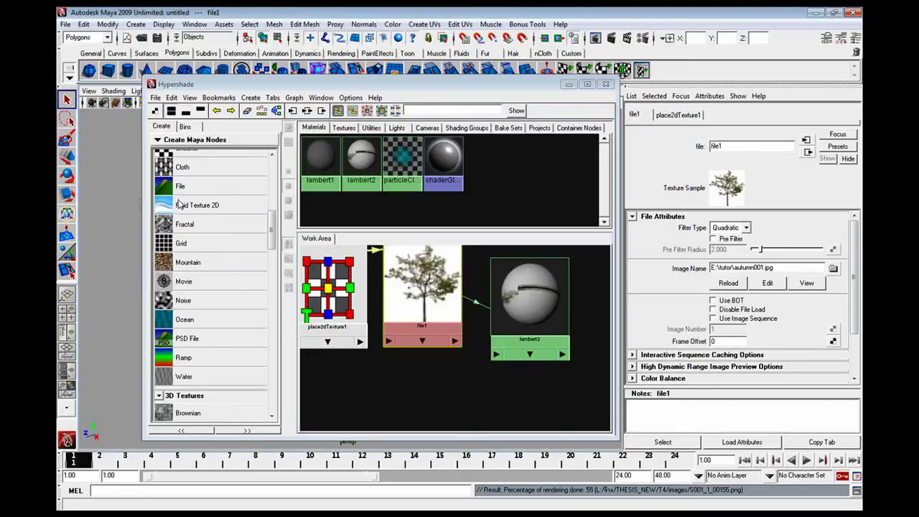
Create a second file texture, file2, place it below the tree texture, and close Hypershade
{"action": "left_click", "coordinate": [180, 187]}
{"action": "left_click_drag", "start_coordinate": [496, 289], "coordinate": [350, 352]}
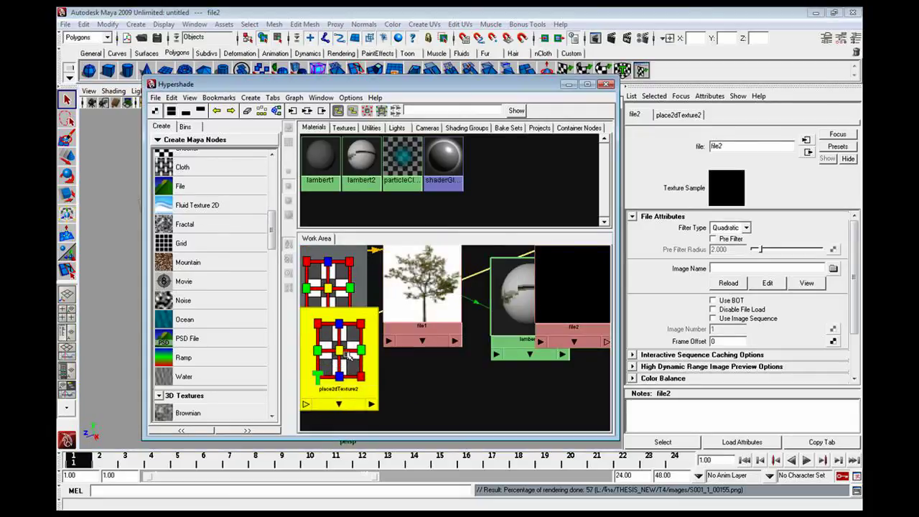
{"action": "left_click_drag", "start_coordinate": [567, 295], "coordinate": [433, 378]}
{"action": "left_click", "coordinate": [432, 379]}
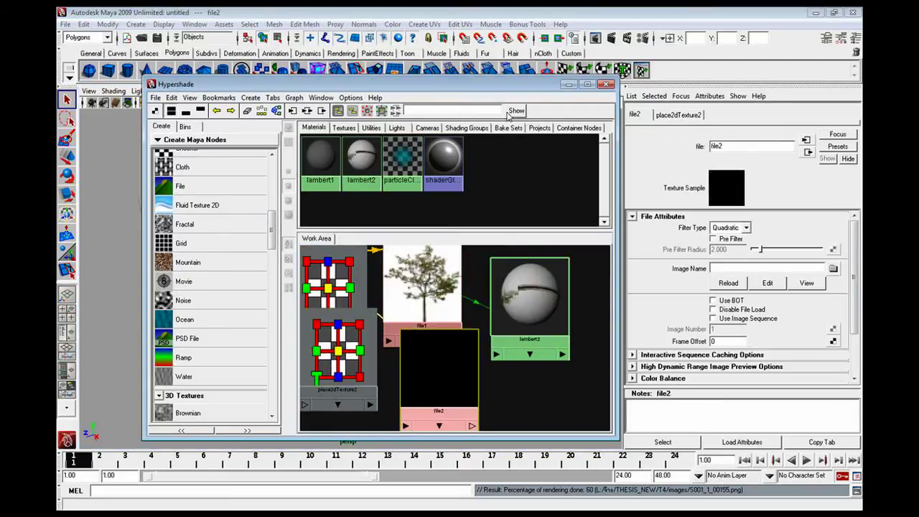
{"action": "left_click", "coordinate": [607, 84]}
Turn on textured display (6) and look down on the tree-textured plane
{"action": "scroll", "coordinate": [341, 267], "scroll_direction": "down", "scroll_amount": 2}
{"action": "middle_click_drag", "start_coordinate": [341, 267], "coordinate": [363, 285], "text": "alt"}
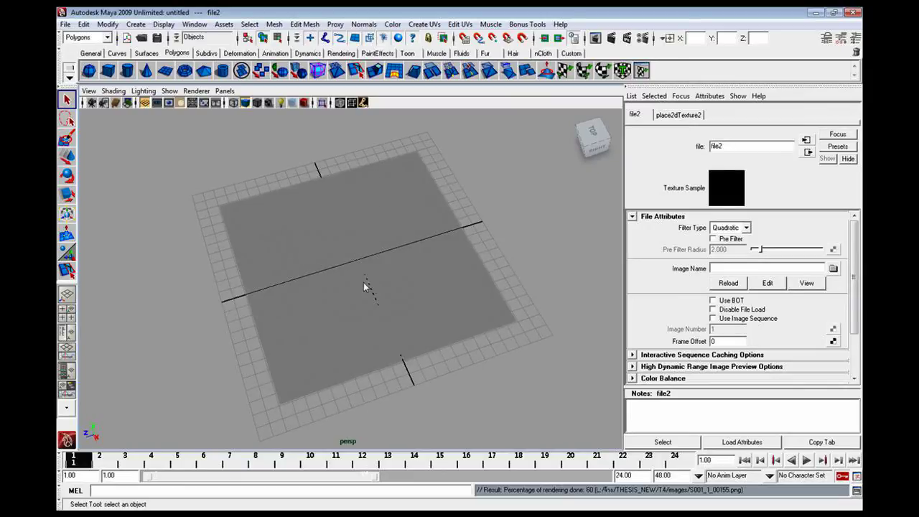
{"action": "key", "text": "6"}
{"action": "mouse_move", "coordinate": [369, 275]}
{"action": "left_mouse_down", "text": "alt"}
{"action": "mouse_move", "coordinate": [387, 338]}
{"action": "mouse_move", "coordinate": [369, 330]}
{"action": "left_mouse_up", "text": "alt"}
{"action": "left_click", "coordinate": [381, 332]}
Stretch the plane lengthwise in Z and raise it slightly in Y
{"action": "key", "text": "r"}
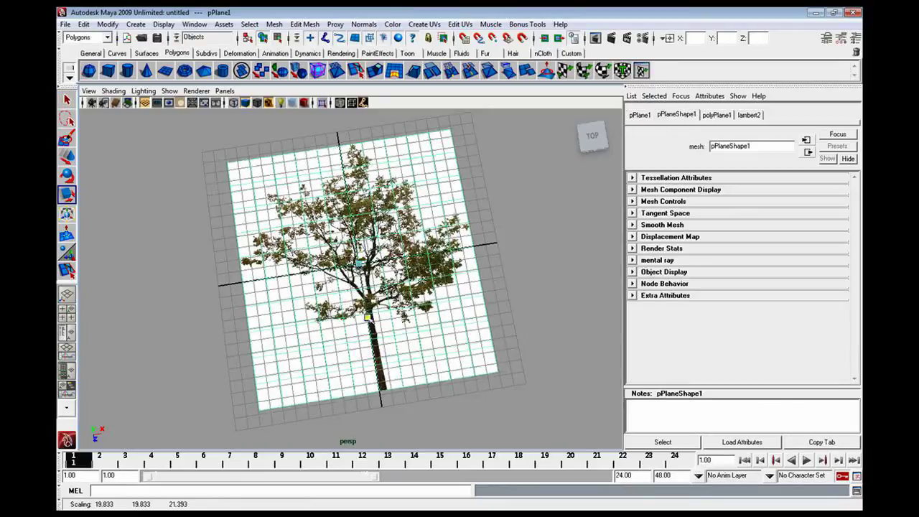
{"action": "key", "text": "w"}
{"action": "left_click_drag", "start_coordinate": [363, 245], "coordinate": [473, 214]}
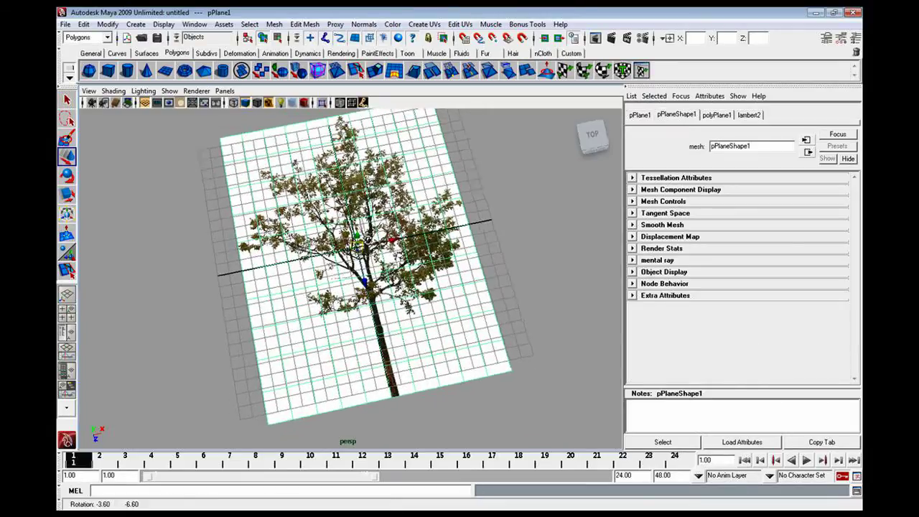
{"action": "left_click", "coordinate": [519, 199]}
{"action": "left_click_drag", "start_coordinate": [519, 199], "coordinate": [511, 221], "text": "alt"}
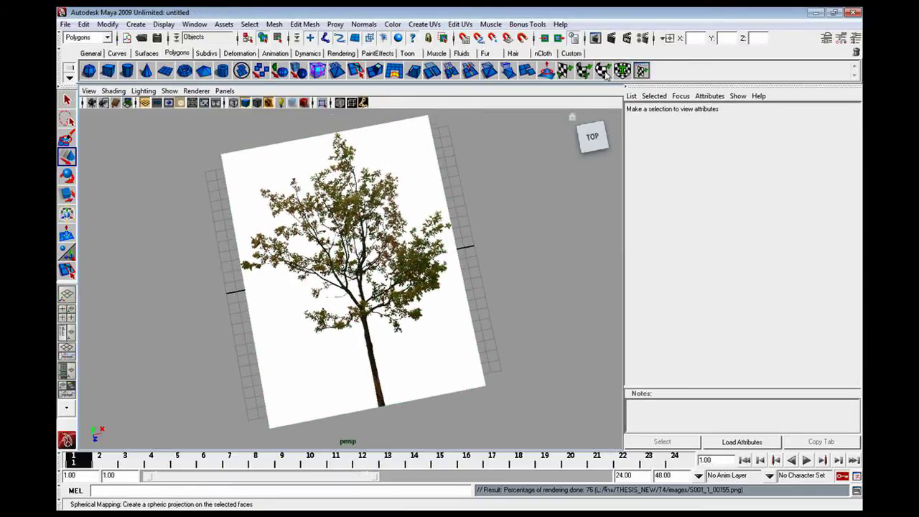
Test-render the tree-textured plane at 640×480, then minimize the Render View
{"action": "left_click", "coordinate": [611, 37]}
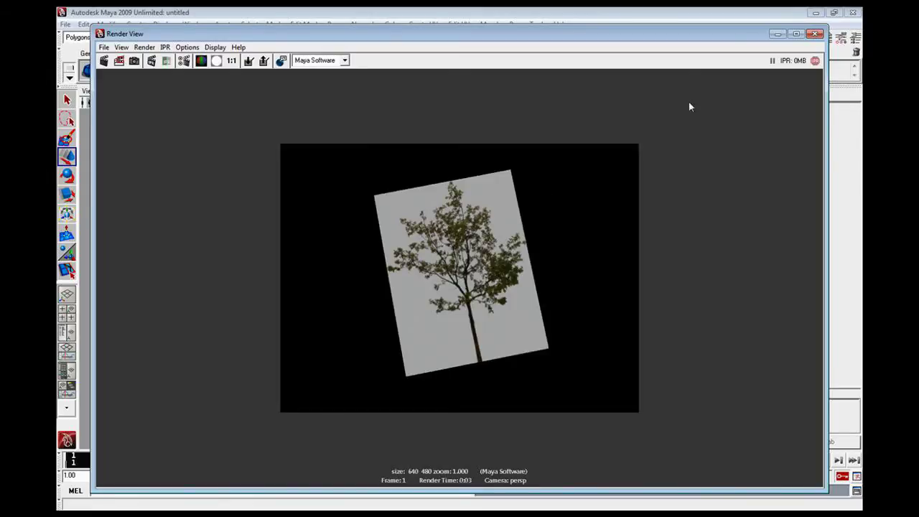
{"action": "left_click", "coordinate": [776, 33]}
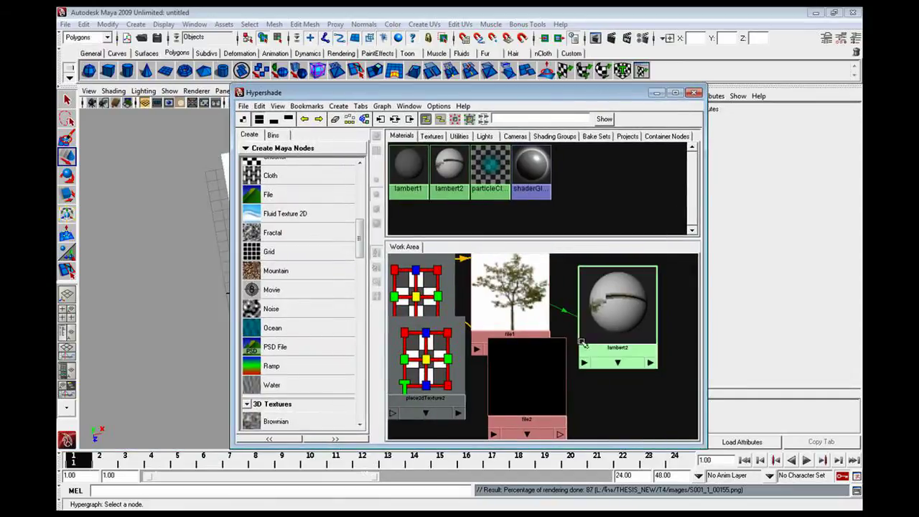
Connect file2 to lambert2's transparency
{"action": "left_click_drag", "start_coordinate": [529, 399], "coordinate": [512, 388]}
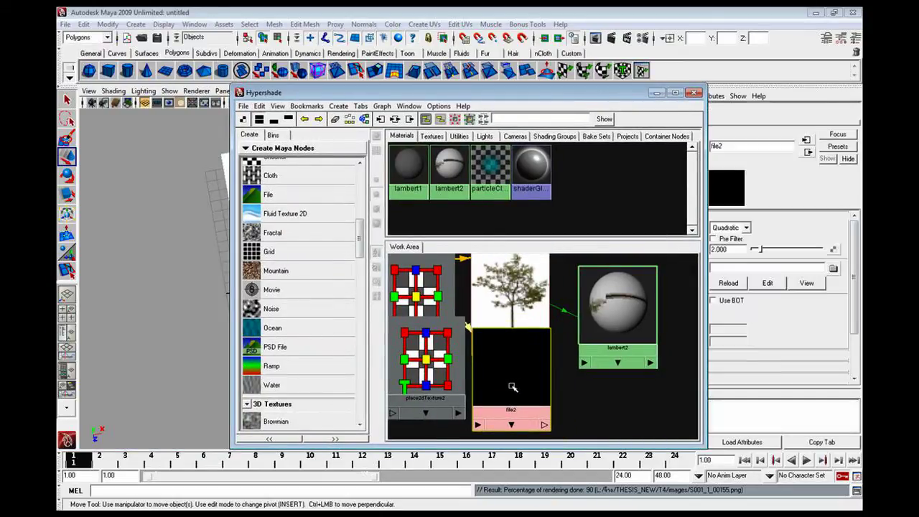
{"action": "middle_click_drag", "start_coordinate": [513, 387], "coordinate": [610, 316]}
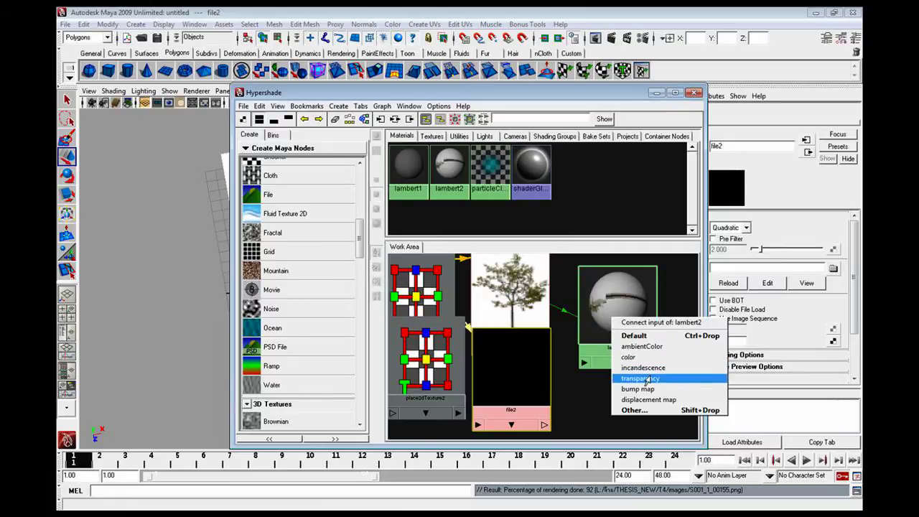
{"action": "left_click", "coordinate": [644, 378]}
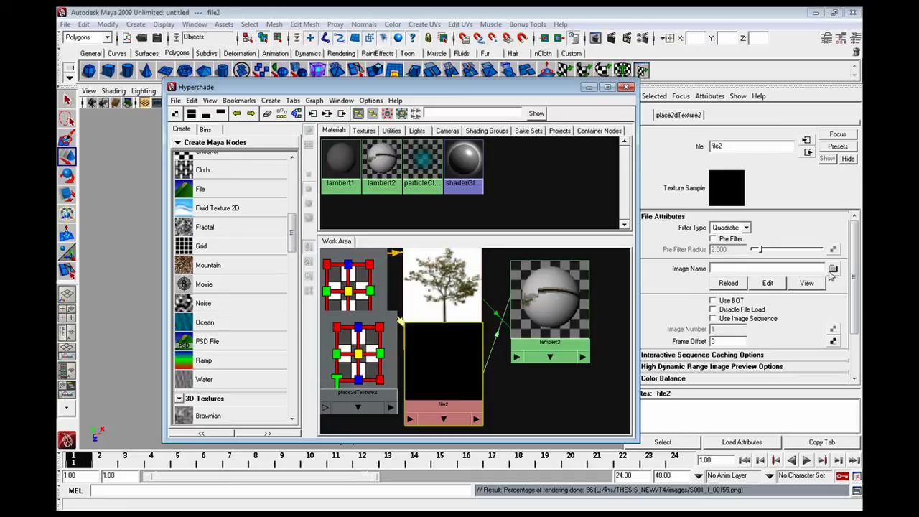
Load the mask image E:\tutor\autumn001b.jpg into file2
{"action": "left_click", "coordinate": [833, 269]}
{"action": "left_click", "coordinate": [395, 260]}
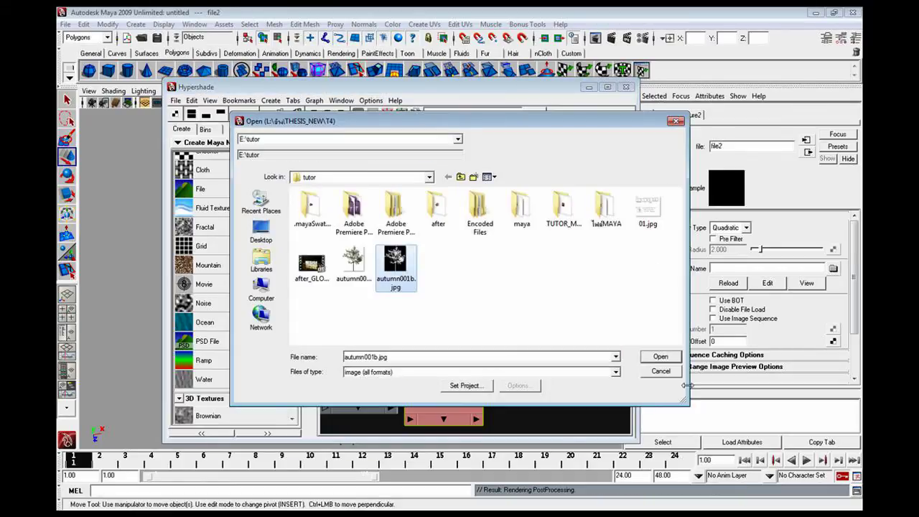
{"action": "left_click", "coordinate": [659, 358]}
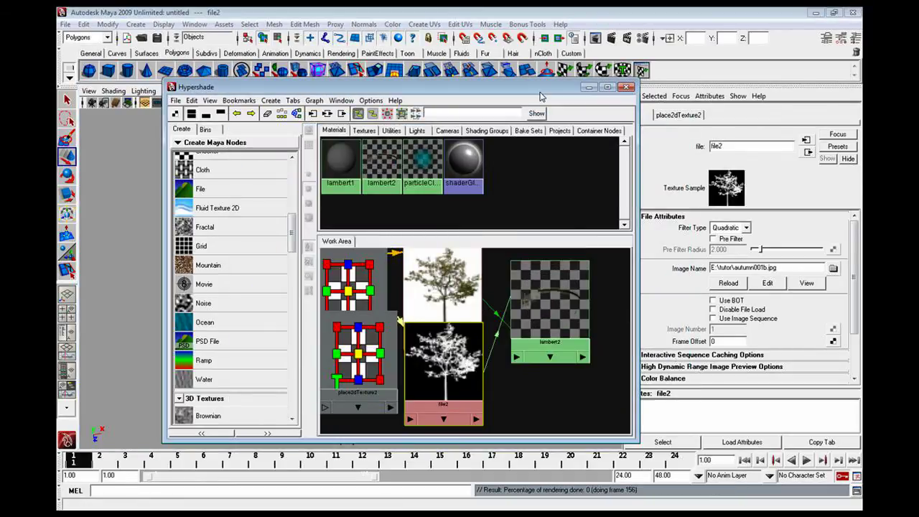
Render the current frame to confirm the tree shows against black, then close Render View and Hypershade
{"action": "left_click", "coordinate": [627, 87]}
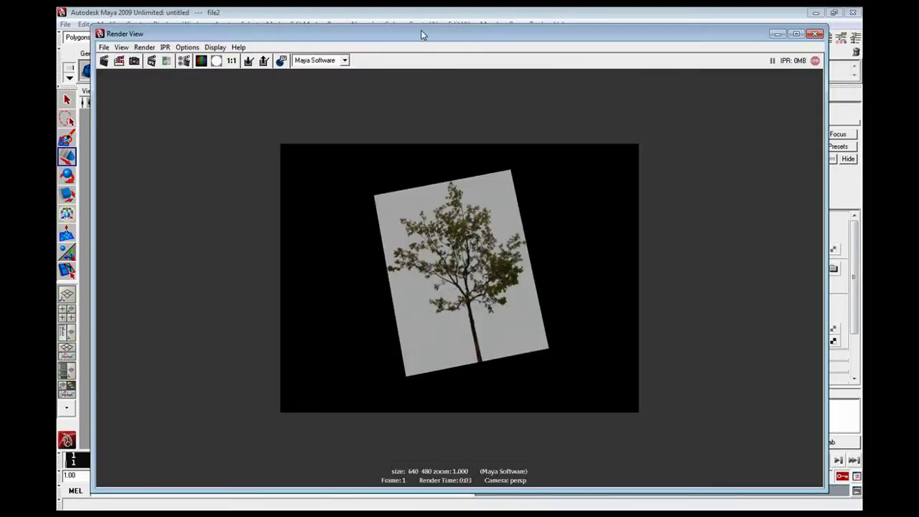
{"action": "left_click", "coordinate": [104, 61]}
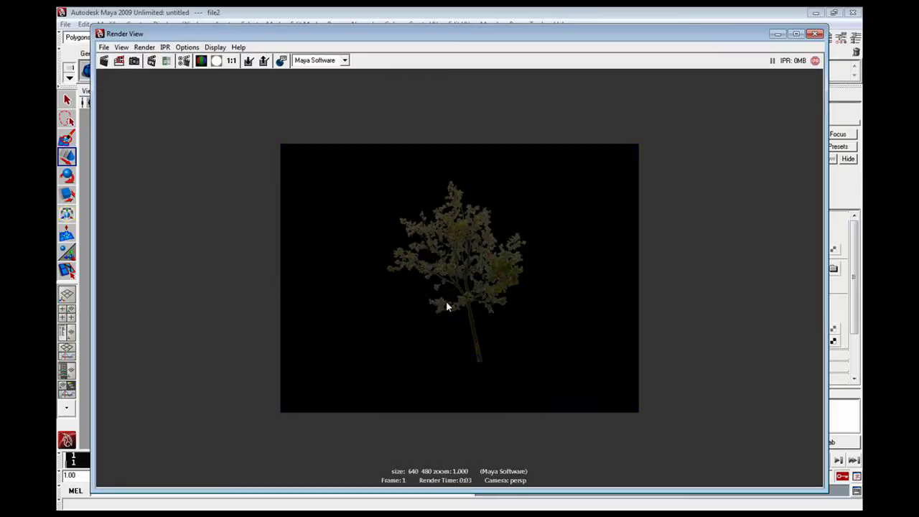
{"action": "left_click", "coordinate": [777, 34]}
{"action": "left_click", "coordinate": [644, 86]}
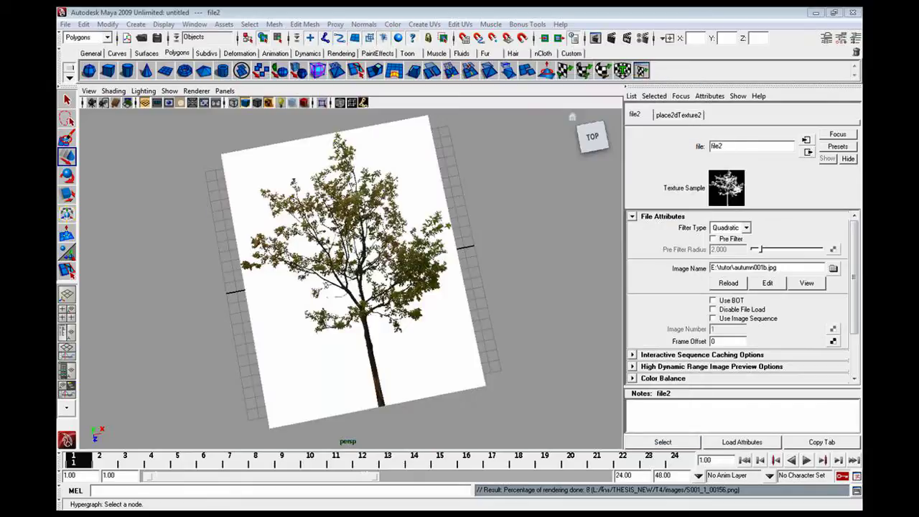
Scale up the plane behind the tree and render the frame again
{"action": "key", "text": "r"}
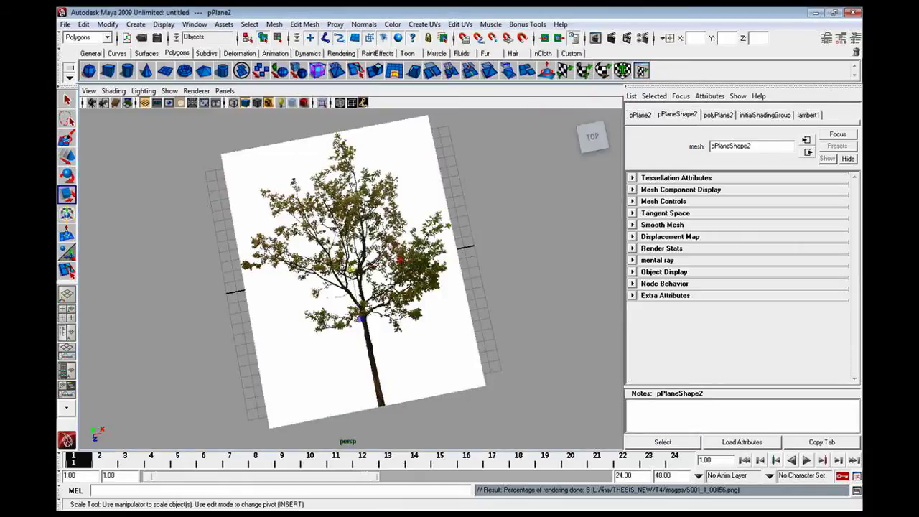
{"action": "middle_click_drag", "start_coordinate": [495, 168], "coordinate": [327, 283]}
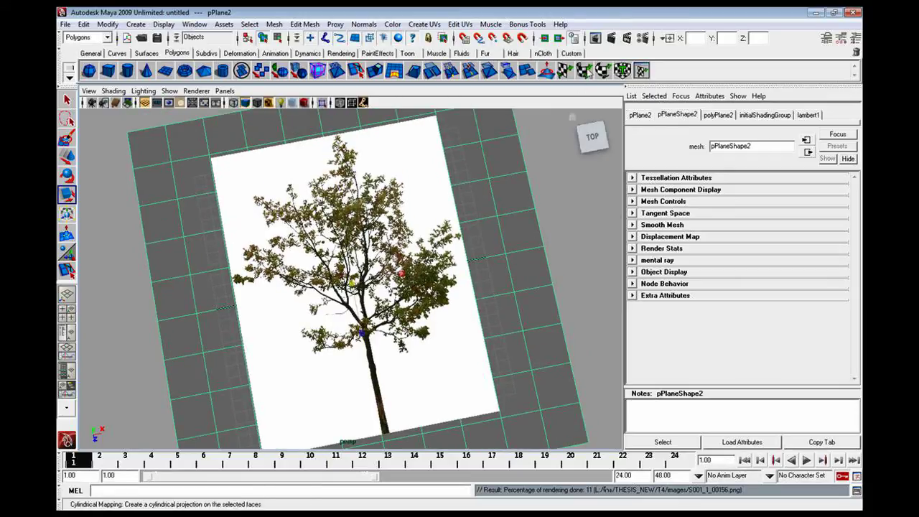
{"action": "left_click", "coordinate": [610, 39]}
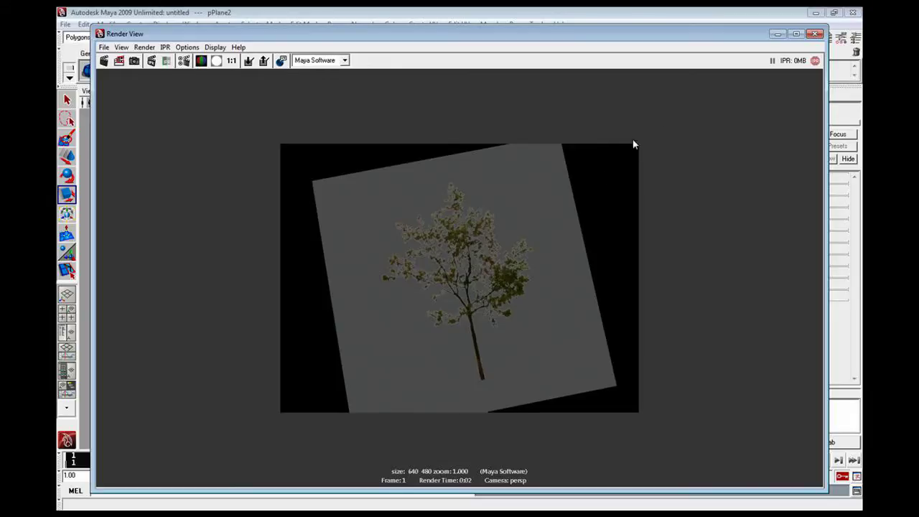
{"action": "left_click", "coordinate": [778, 34]}
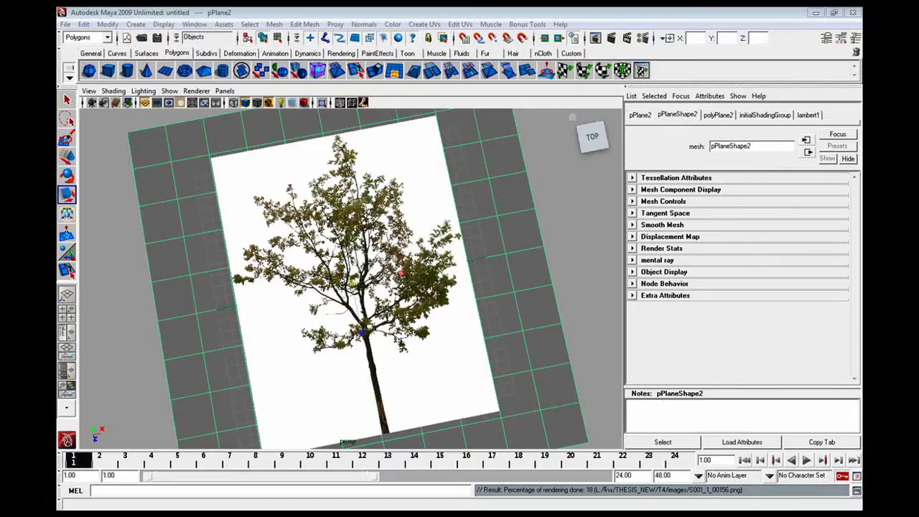
Tumble the view to a low front angle, then a steeper top-down angle
{"action": "left_click_drag", "start_coordinate": [431, 309], "coordinate": [436, 240], "text": "alt"}
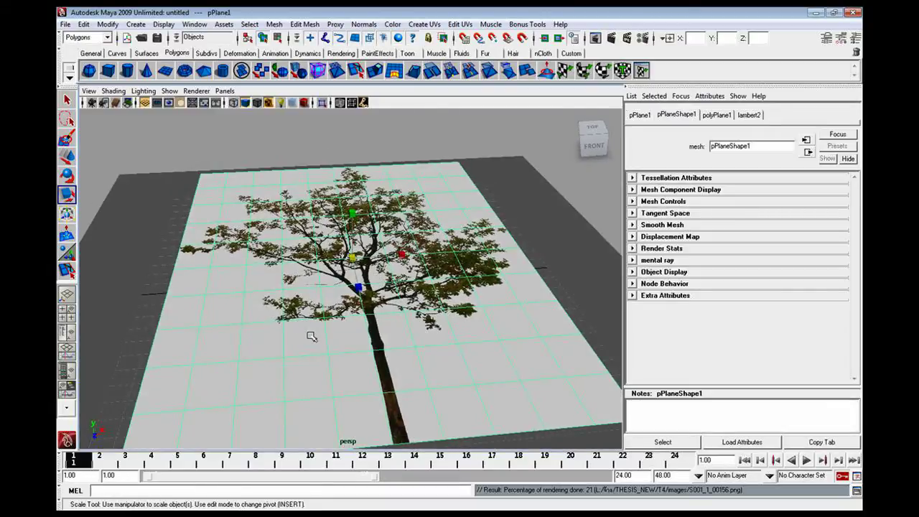
{"action": "left_click_drag", "start_coordinate": [312, 336], "coordinate": [316, 388], "text": "alt"}
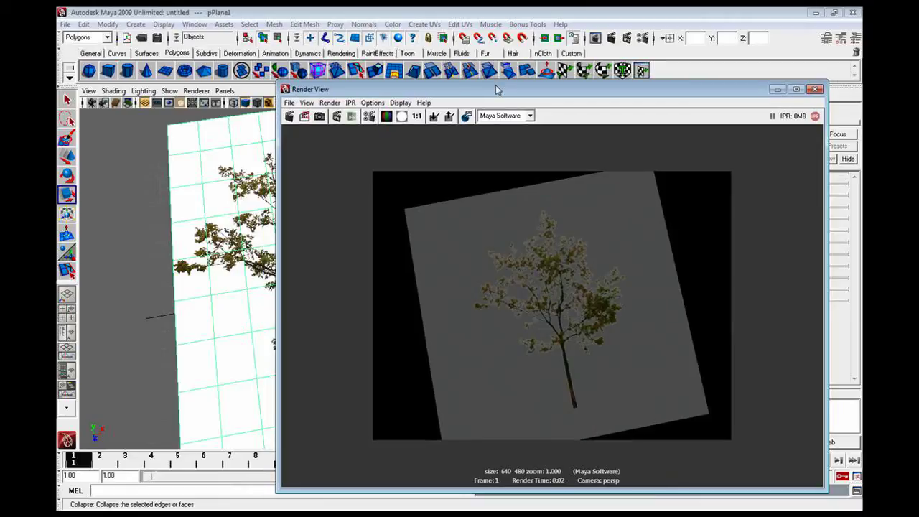
{"action": "left_click_drag", "start_coordinate": [495, 84], "coordinate": [487, 57]}
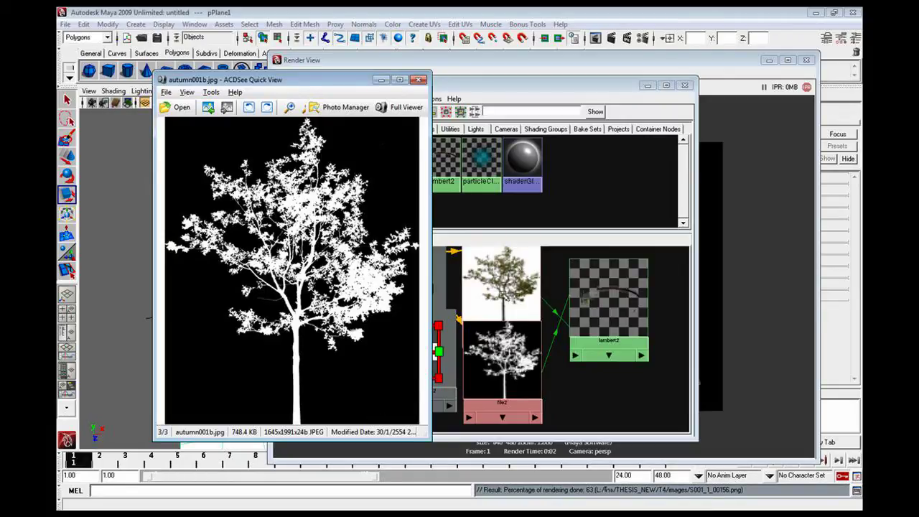
Zoom into the autumn001b.jpg tree mask in ACDSee, then leave the viewer
{"action": "scroll", "coordinate": [294, 245], "scroll_direction": "up", "scroll_amount": 3}
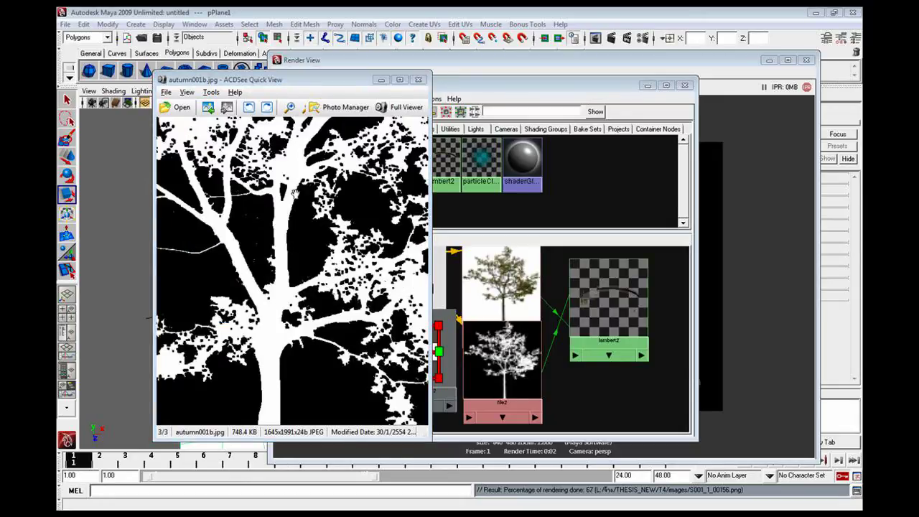
{"action": "key", "text": "alt+Tab"}
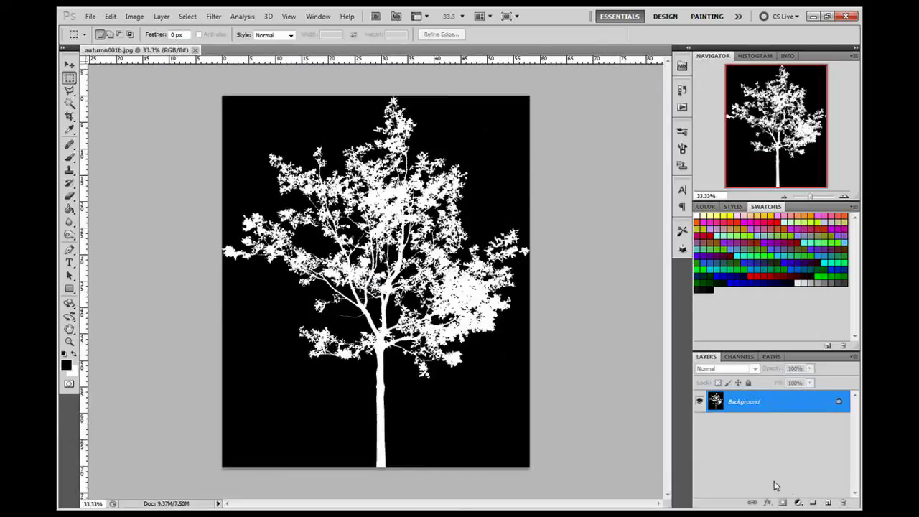
Add an empty Layer 1 above Background and open Select > Color Range
{"action": "left_click", "coordinate": [828, 502]}
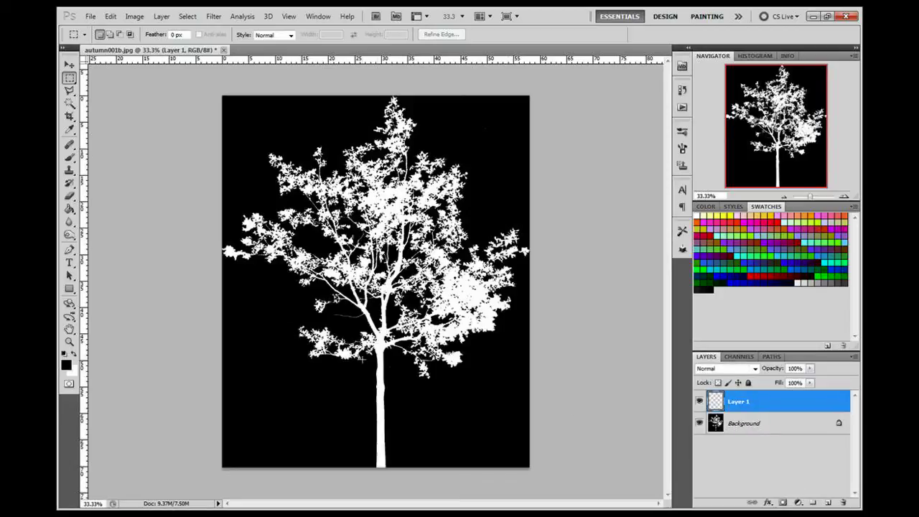
{"action": "key", "text": "i"}
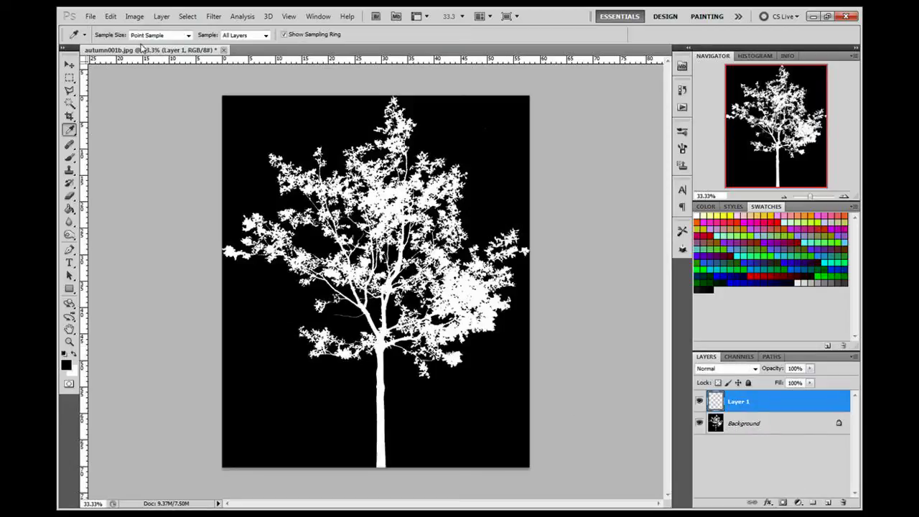
{"action": "left_click", "coordinate": [186, 16]}
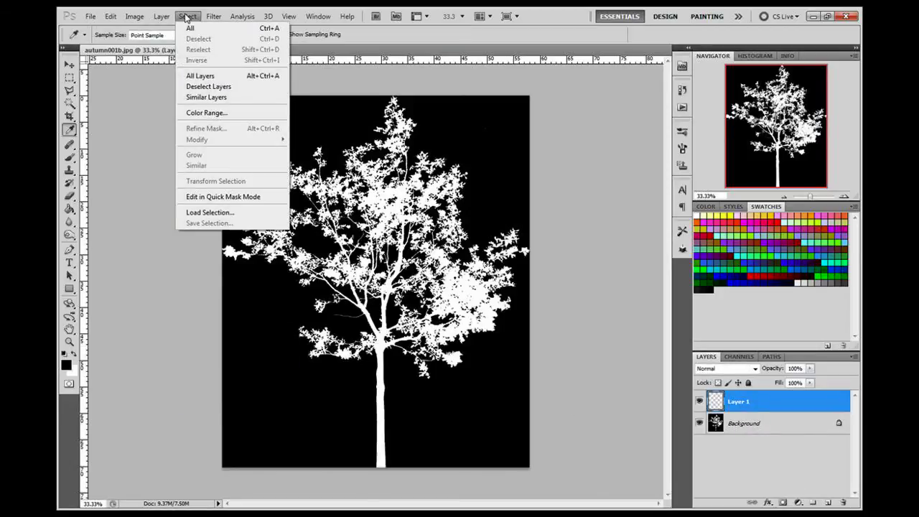
{"action": "left_click", "coordinate": [210, 114]}
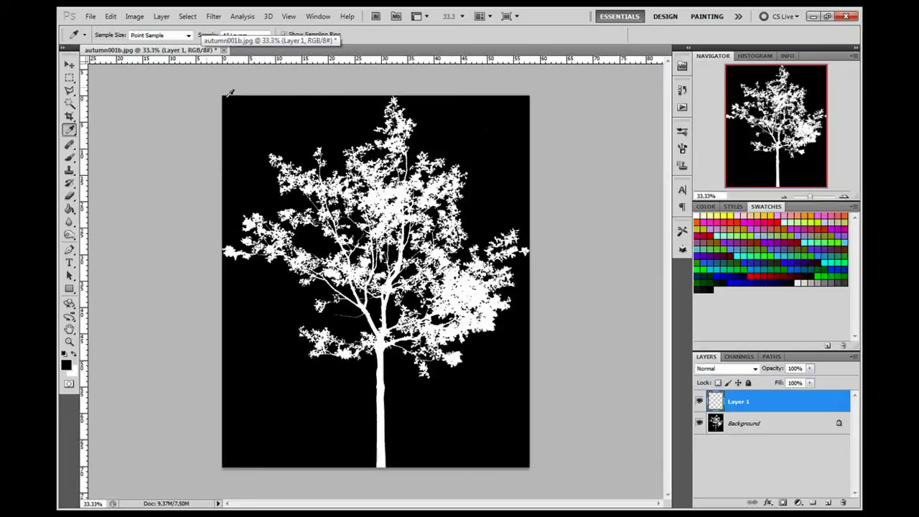
{"action": "left_click", "coordinate": [190, 18]}
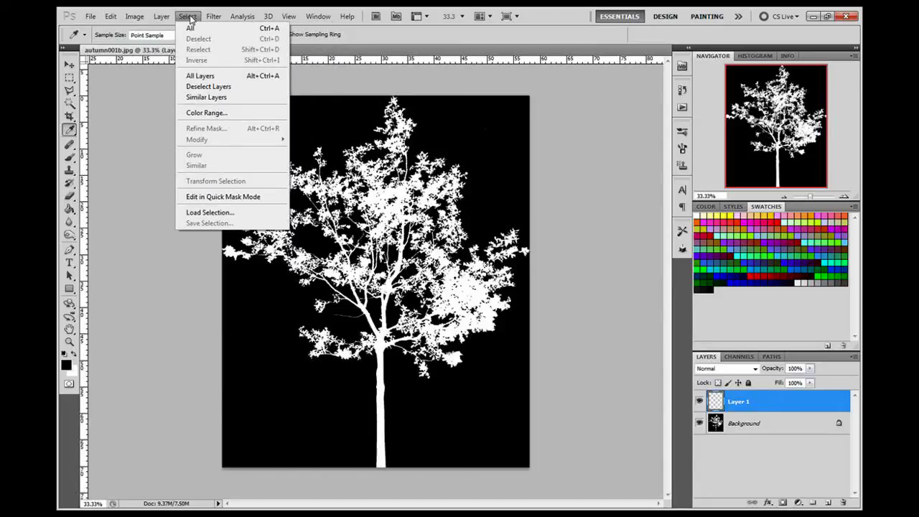
{"action": "left_click", "coordinate": [214, 119]}
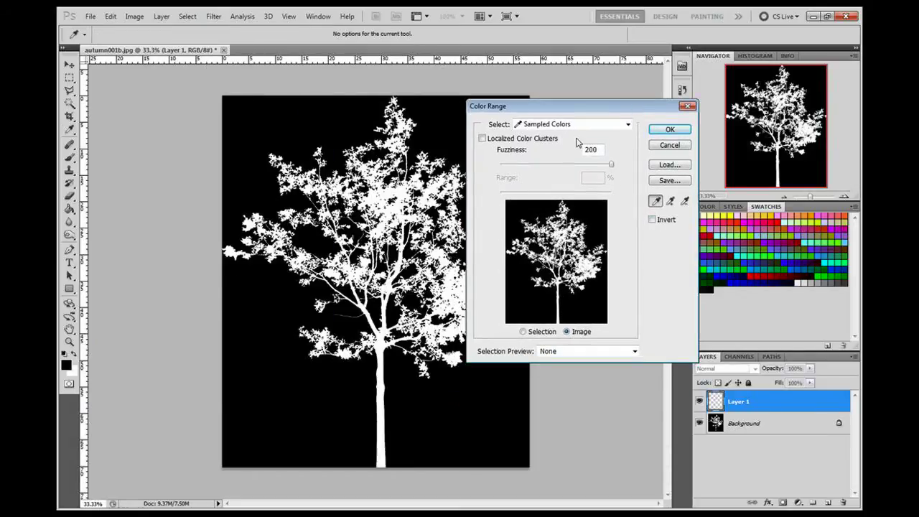
Select the white tree using Sampled Colors at fuzziness 200
{"action": "left_click", "coordinate": [590, 127]}
{"action": "left_click", "coordinate": [600, 124]}
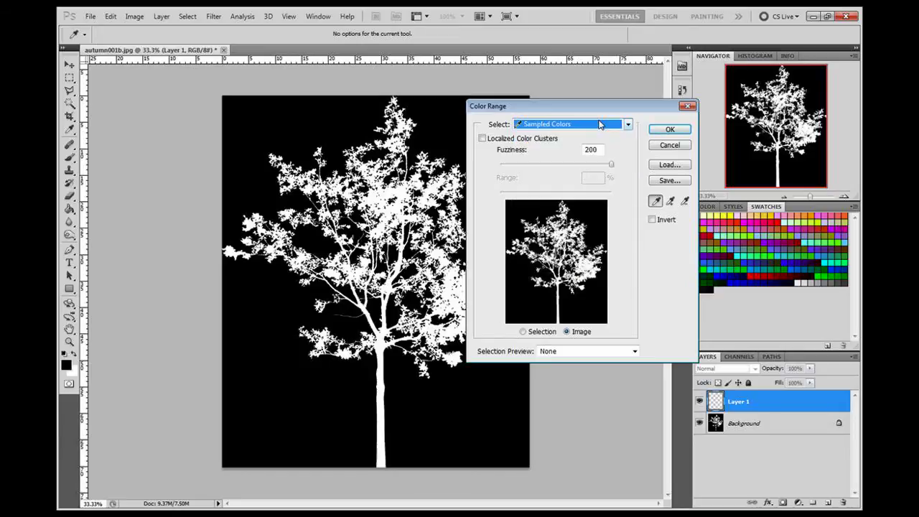
{"action": "left_click", "coordinate": [527, 332]}
{"action": "left_click", "coordinate": [585, 334]}
{"action": "left_click", "coordinate": [531, 333]}
{"action": "left_click", "coordinate": [584, 333]}
{"action": "mouse_move", "coordinate": [606, 163]}
{"action": "left_mouse_down"}
{"action": "mouse_move", "coordinate": [544, 168]}
{"action": "mouse_move", "coordinate": [660, 150]}
{"action": "left_mouse_up"}
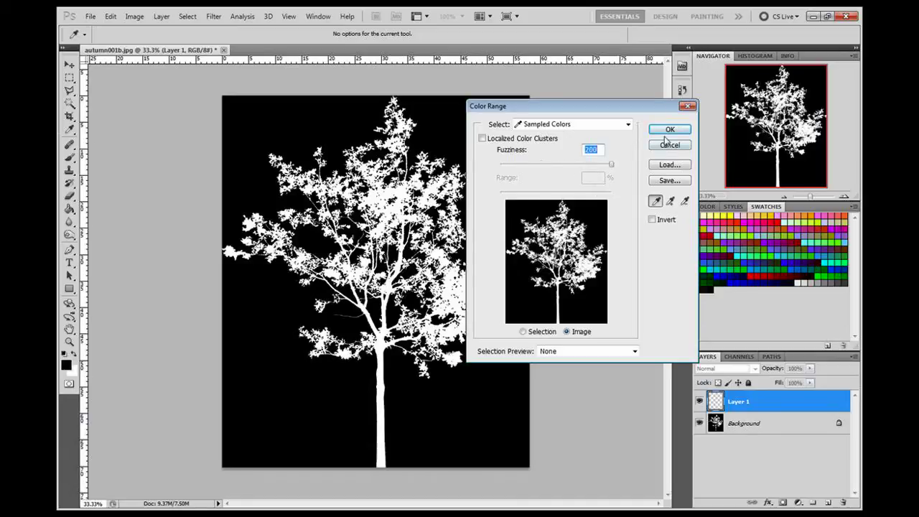
{"action": "left_click", "coordinate": [667, 132]}
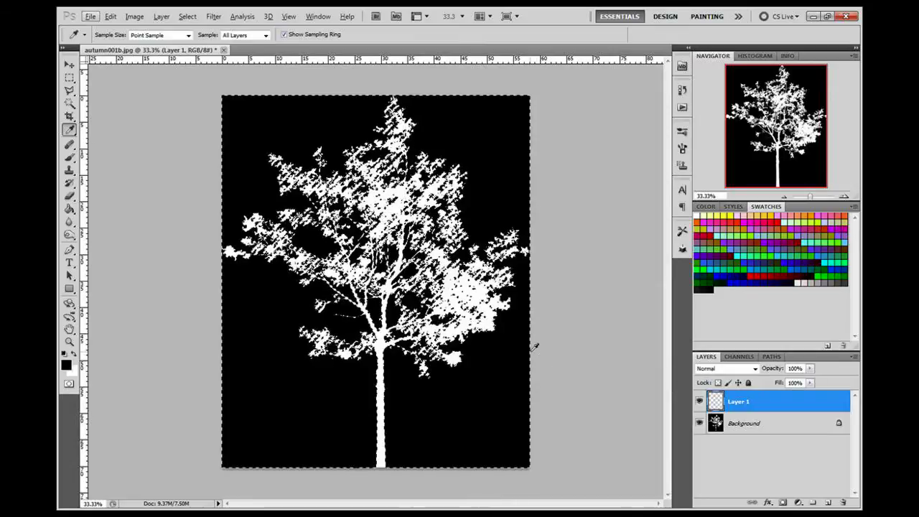
Fill the selected tree into Layer 1 and hide the Background layer
{"action": "key", "text": "g"}
{"action": "left_click", "coordinate": [474, 181]}
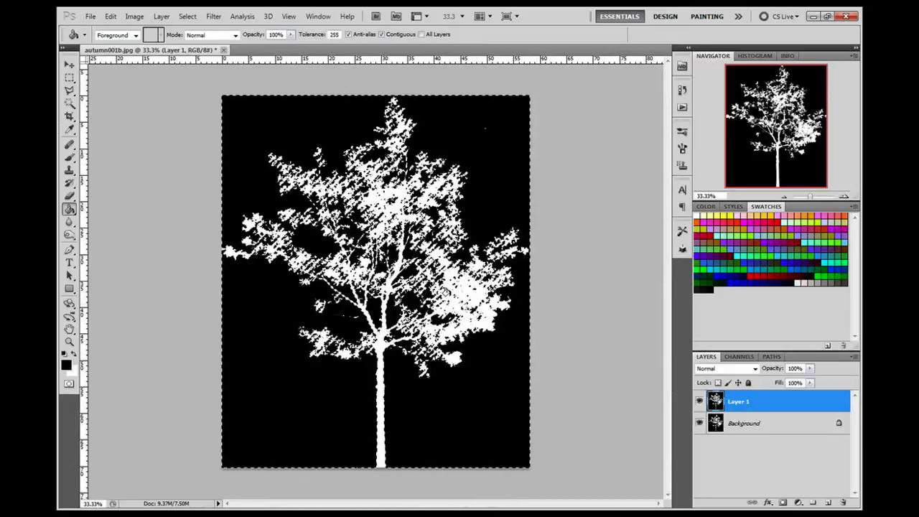
{"action": "left_click", "coordinate": [699, 423]}
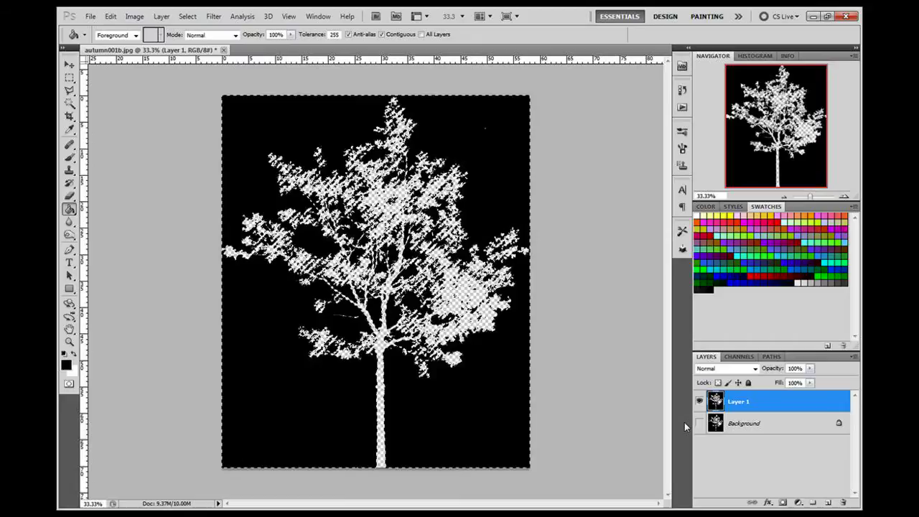
Deselect, inspect the tree at 100% and fit view, then bring up Stroke settings
{"action": "key", "text": "i"}
{"action": "key", "text": "ctrl+d"}
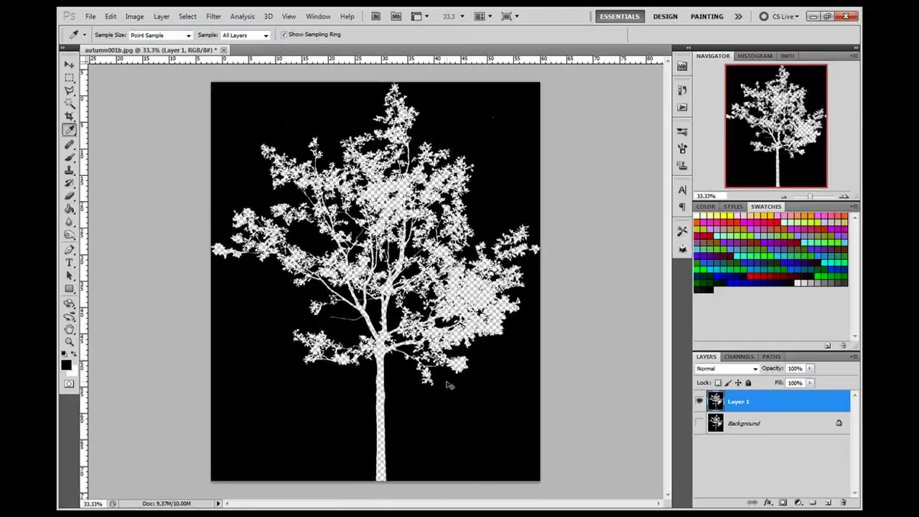
{"action": "key", "text": "ctrl+1"}
{"action": "key", "text": "ctrl+0"}
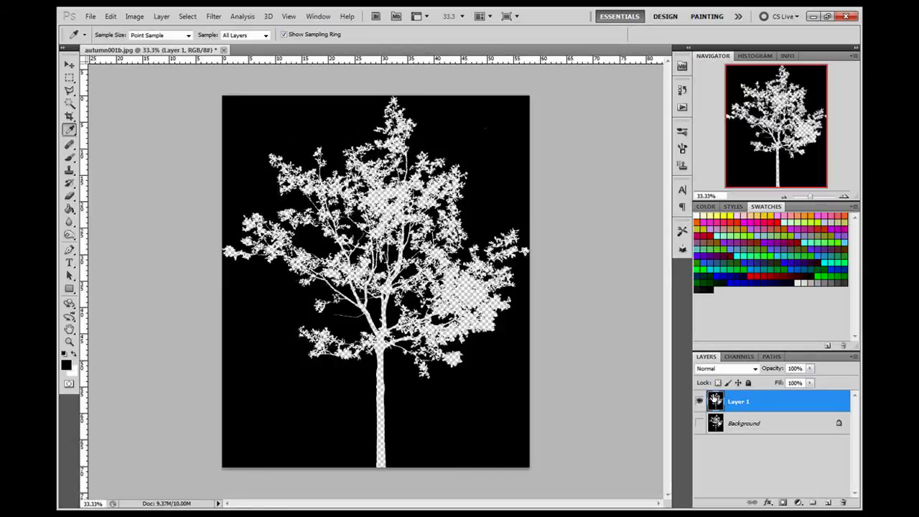
{"action": "key", "text": "h"}
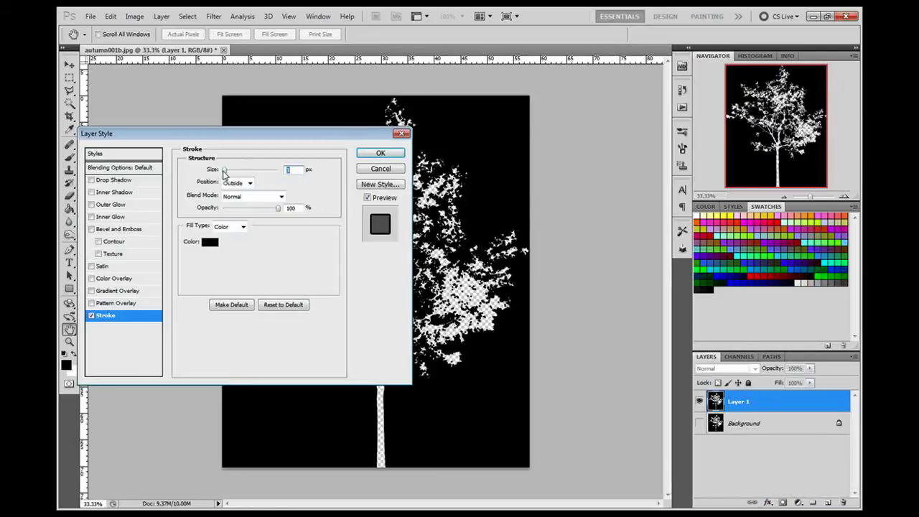
Apply the stroke to Layer 1, show Background again, and compare Layer 1 on and off
{"action": "key", "text": "Return"}
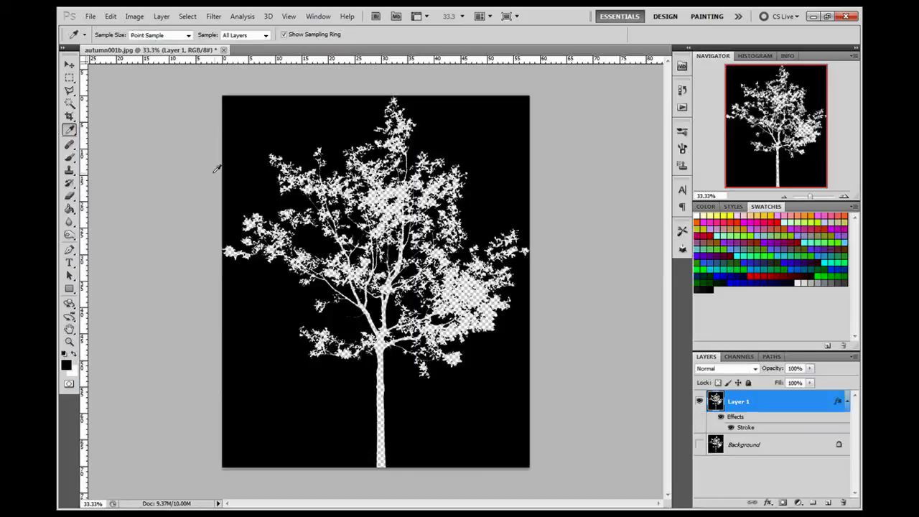
{"action": "left_click", "coordinate": [701, 445]}
{"action": "left_click", "coordinate": [700, 402]}
{"action": "left_click", "coordinate": [700, 403]}
{"action": "left_click", "coordinate": [699, 403]}
{"action": "left_click", "coordinate": [700, 403]}
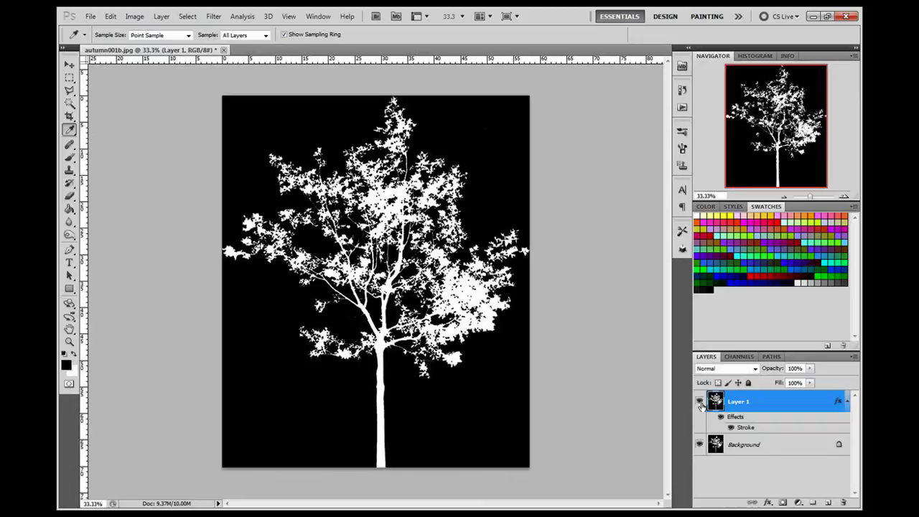
{"action": "left_click", "coordinate": [739, 444]}
{"action": "left_click", "coordinate": [768, 419]}
Change Layer 1's stroke position to Center, then sample grey as the foreground colour
{"action": "double_click", "coordinate": [754, 428]}
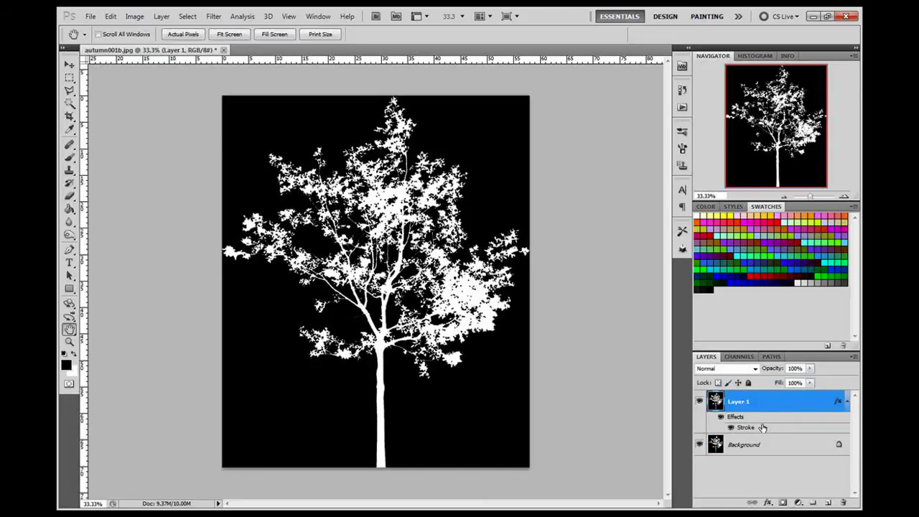
{"action": "left_click", "coordinate": [247, 182]}
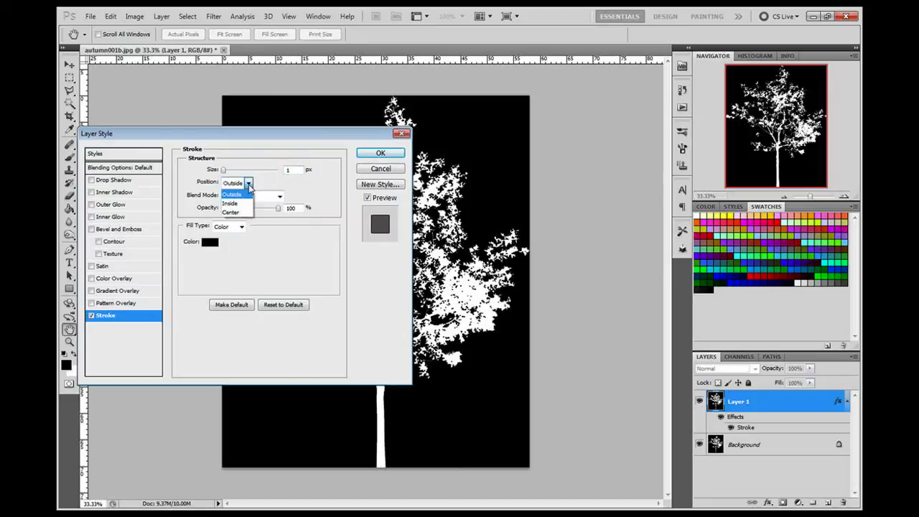
{"action": "left_click", "coordinate": [237, 207]}
{"action": "left_click_drag", "start_coordinate": [391, 151], "coordinate": [616, 234]}
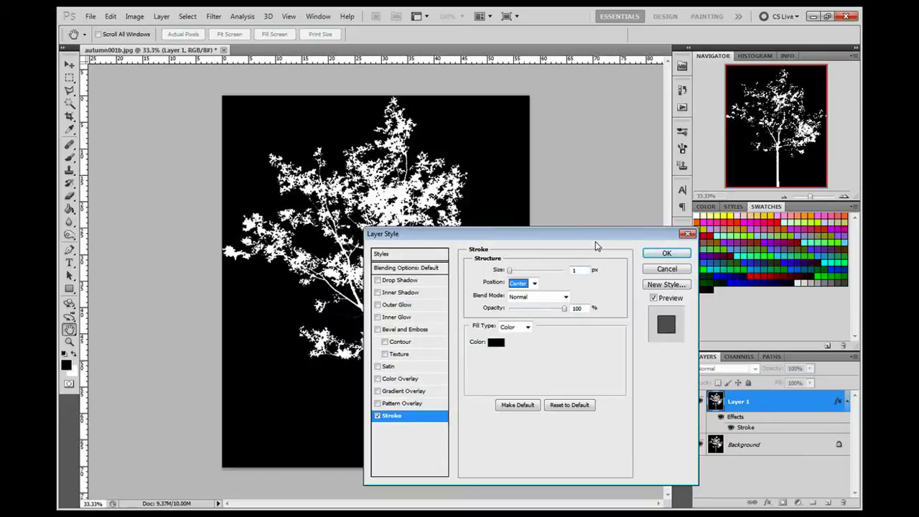
{"action": "left_click", "coordinate": [662, 253]}
{"action": "left_click", "coordinate": [699, 402]}
{"action": "left_click", "coordinate": [699, 402]}
{"action": "left_click", "coordinate": [611, 350]}
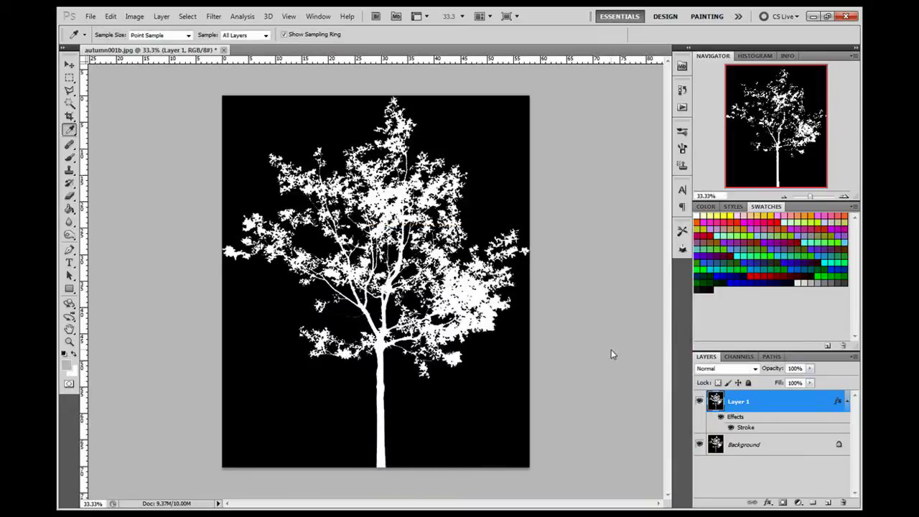
Save the image as the JPEG autumn001b.jpg with default quality options
{"action": "key", "text": "v"}
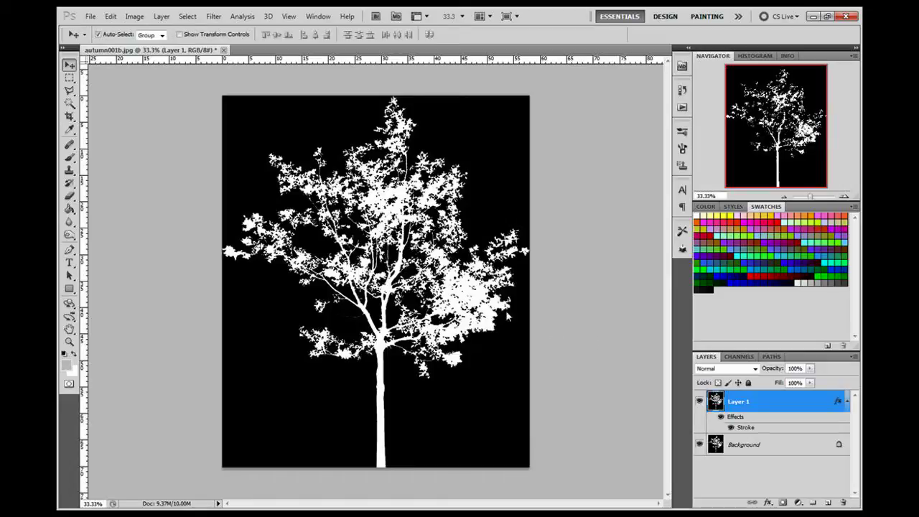
{"action": "key", "text": "ctrl+shift+s"}
{"action": "left_click_drag", "start_coordinate": [478, 68], "coordinate": [392, 77]}
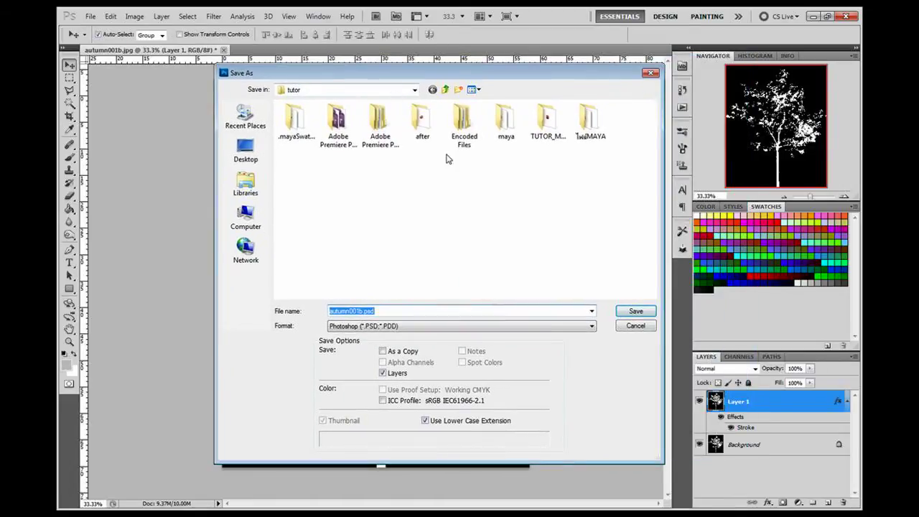
{"action": "left_click", "coordinate": [436, 327]}
{"action": "left_click", "coordinate": [430, 395]}
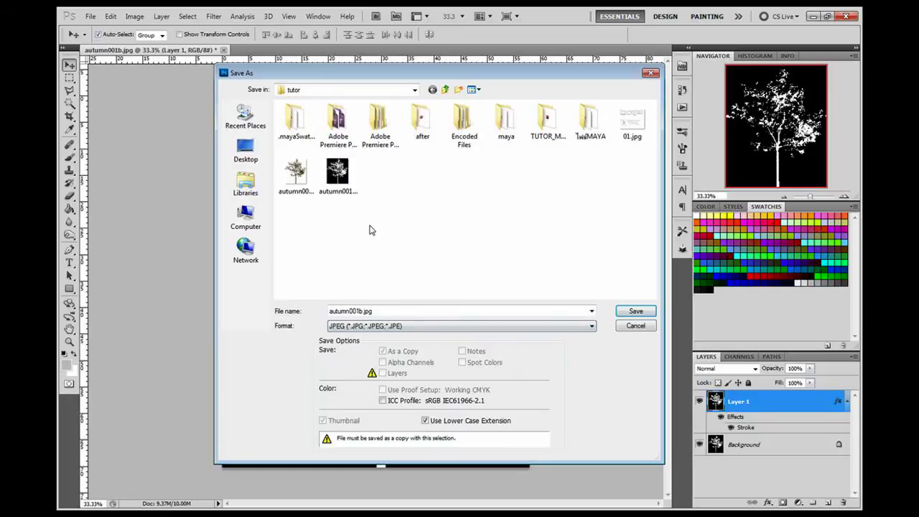
{"action": "double_click", "coordinate": [363, 310]}
{"action": "left_click", "coordinate": [360, 310]}
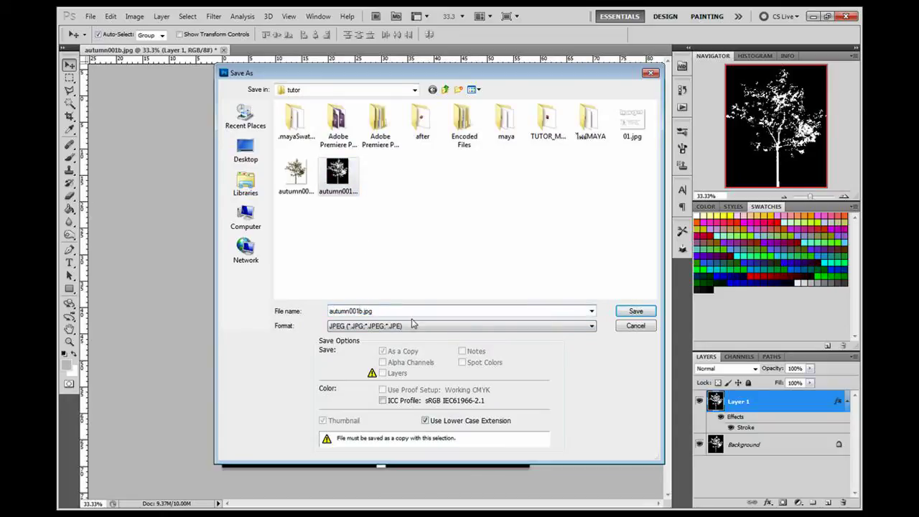
{"action": "type", "text": "-2"}
{"action": "key", "text": "Return"}
{"action": "key", "text": "space"}
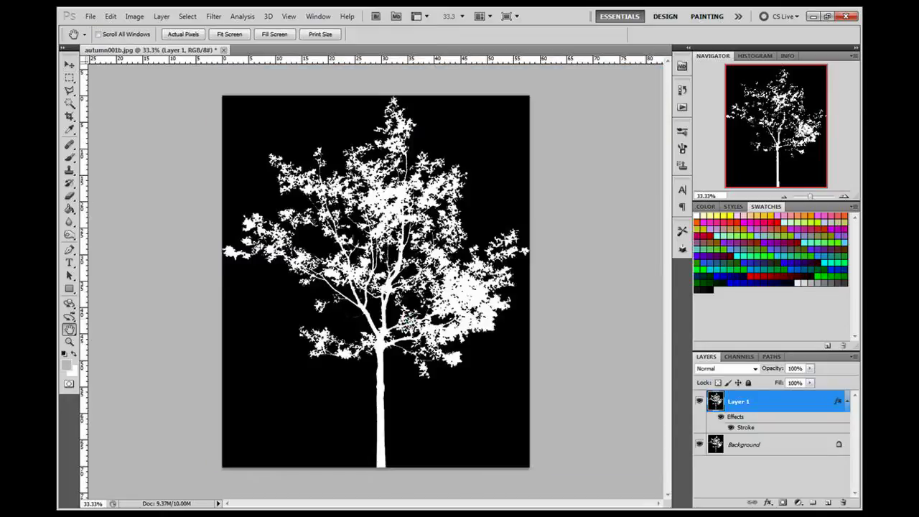
Merge Layer 1 into Background, then undo to restore the separate layer
{"action": "key", "text": "ctrl+e"}
{"action": "key", "text": "v"}
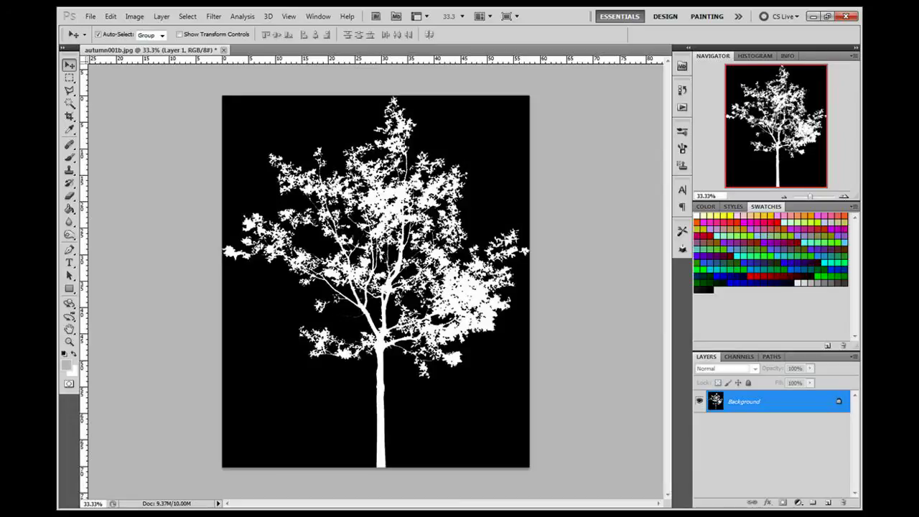
{"action": "key", "text": "ctrl+z"}
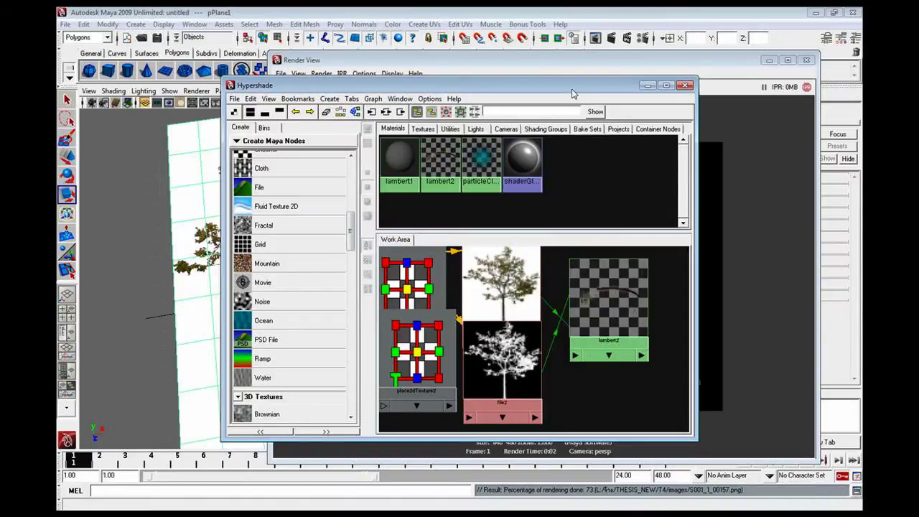
Point the file2 texture's Image Name at autumn001b.jpg
{"action": "left_click_drag", "start_coordinate": [573, 93], "coordinate": [463, 89]}
{"action": "left_click", "coordinate": [429, 332]}
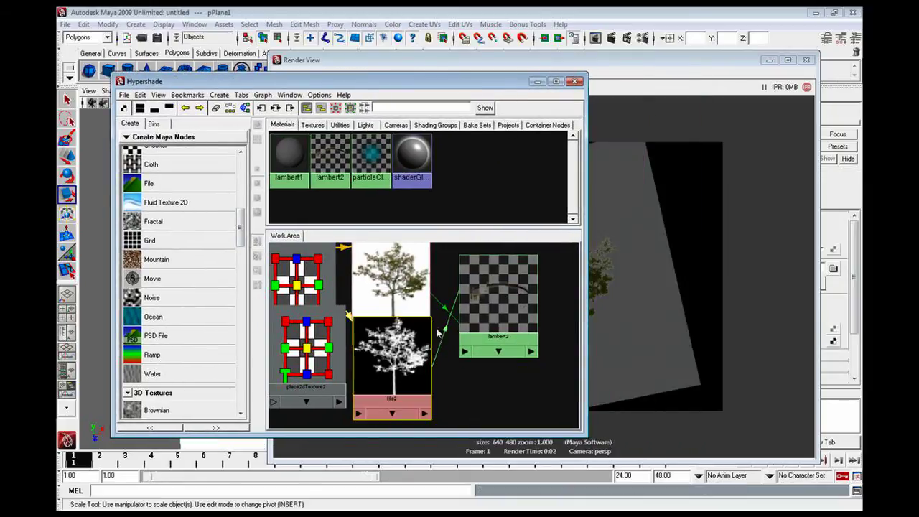
{"action": "key", "text": "ctrl+a"}
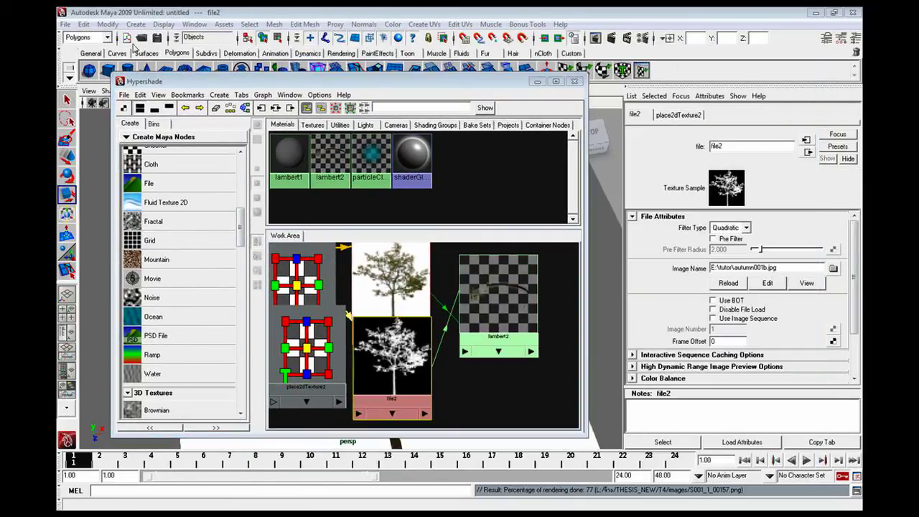
{"action": "left_click_drag", "start_coordinate": [287, 81], "coordinate": [276, 89]}
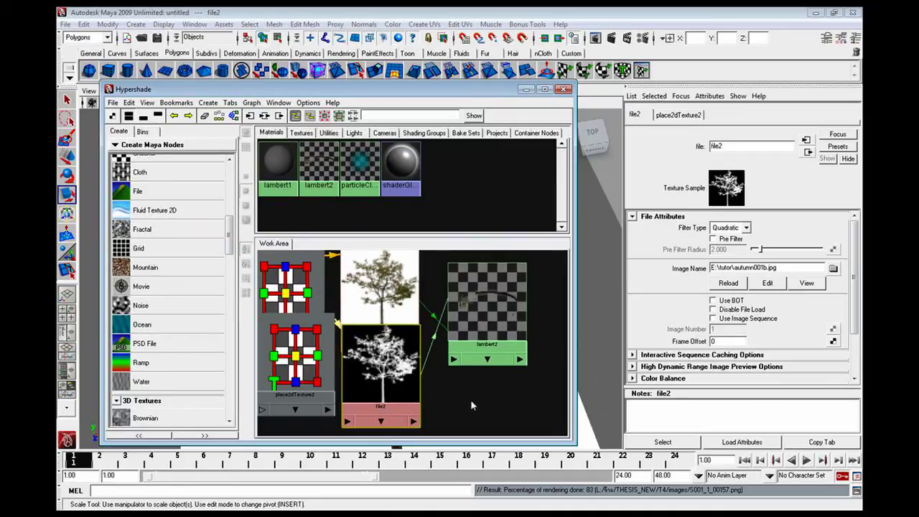
{"action": "left_click", "coordinate": [833, 268]}
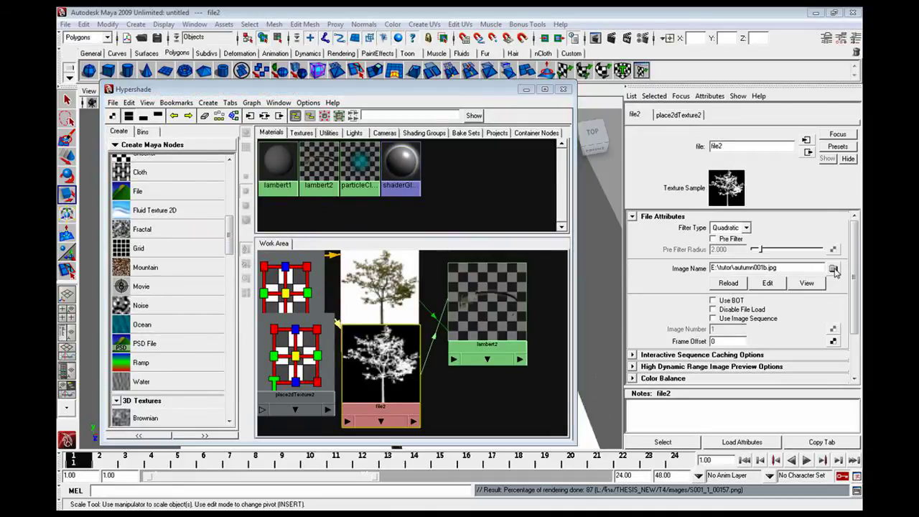
{"action": "left_click", "coordinate": [437, 260]}
{"action": "left_click", "coordinate": [660, 356]}
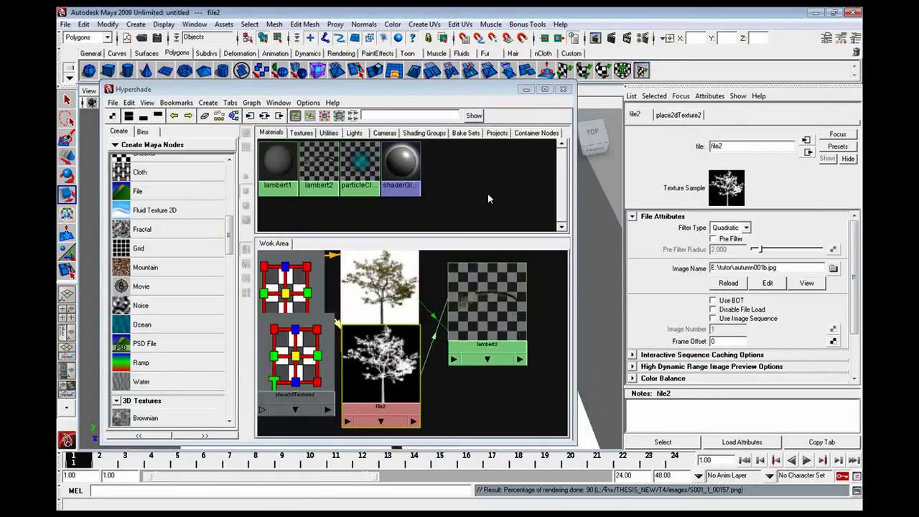
Render a test frame of the tree plane, then close the windows and select the plane
{"action": "left_click", "coordinate": [563, 89]}
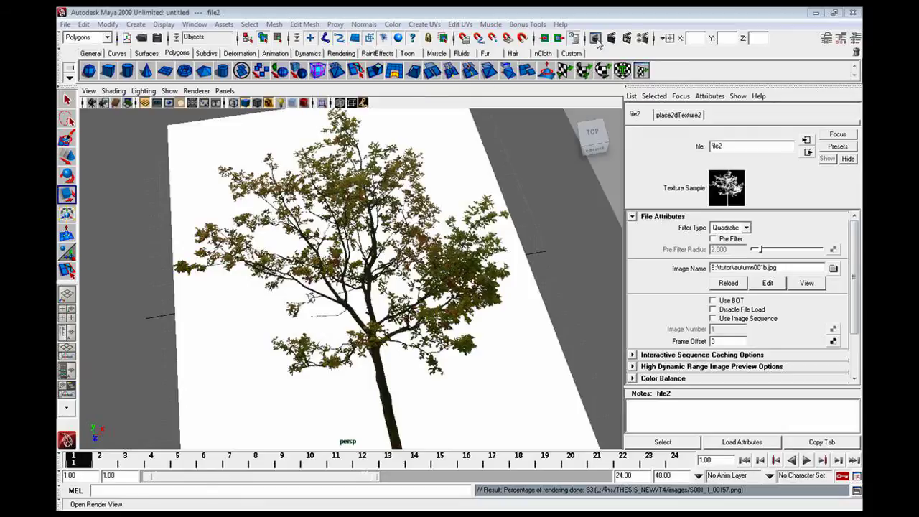
{"action": "left_click", "coordinate": [611, 38]}
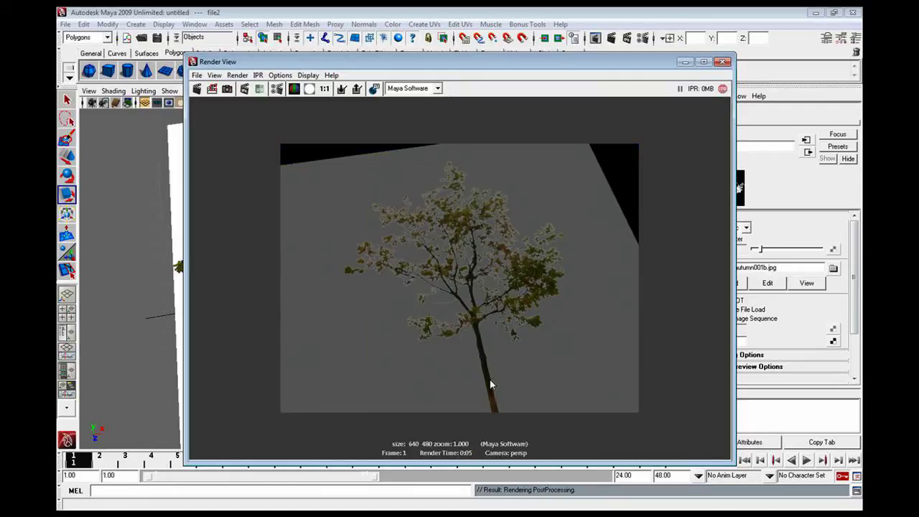
{"action": "left_click", "coordinate": [723, 62]}
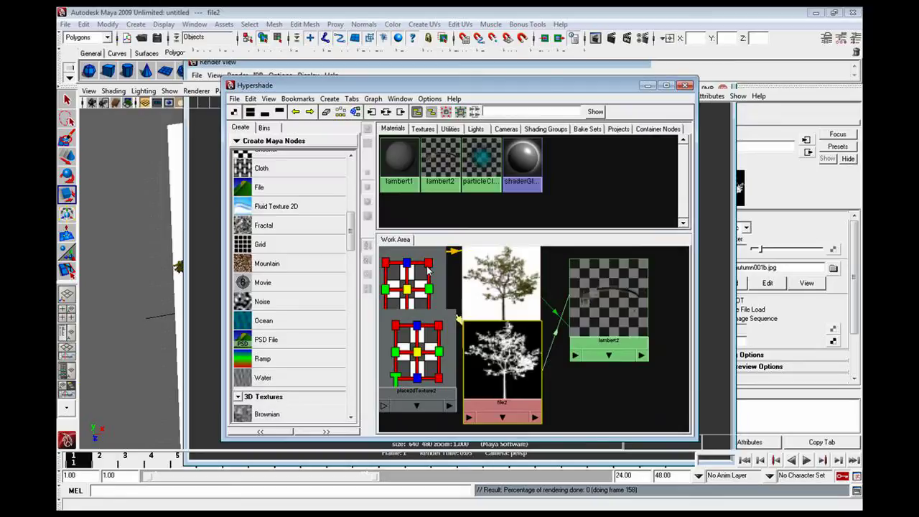
{"action": "left_click_drag", "start_coordinate": [631, 88], "coordinate": [329, 90]}
{"action": "left_click", "coordinate": [384, 90]}
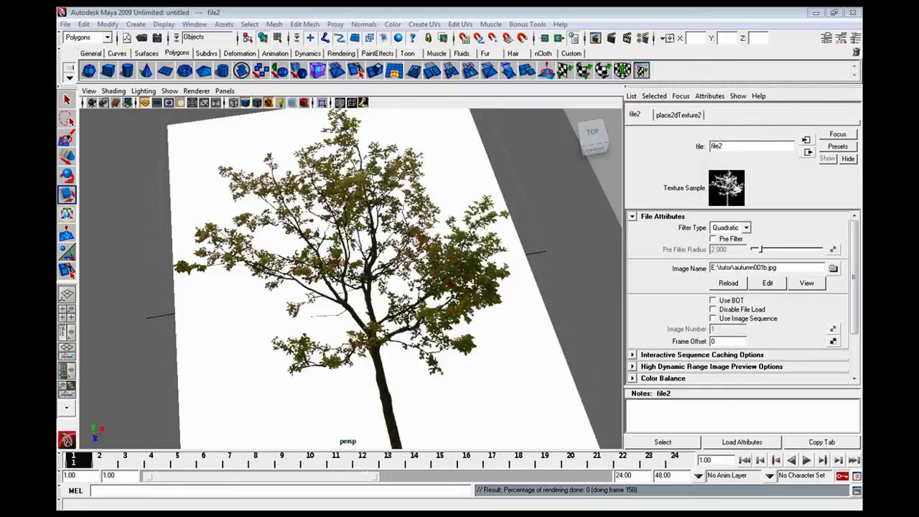
{"action": "left_click", "coordinate": [222, 277]}
{"action": "scroll", "coordinate": [221, 277], "scroll_direction": "down", "scroll_amount": 5}
{"action": "scroll", "coordinate": [222, 277], "scroll_direction": "down", "scroll_amount": 2}
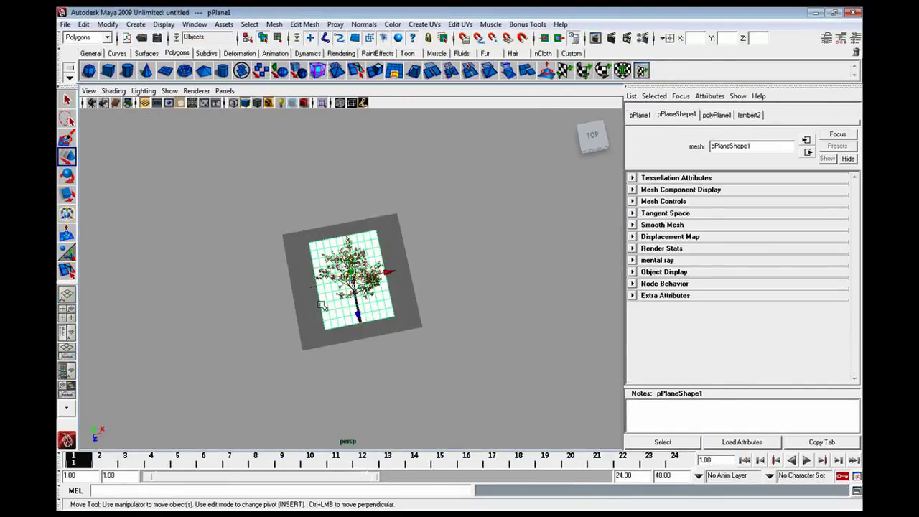
Duplicate the tree plane and raise the copies along Y into a stack
{"action": "left_click", "coordinate": [416, 286]}
{"action": "right_click_drag", "start_coordinate": [359, 280], "coordinate": [444, 248]}
{"action": "left_click", "coordinate": [359, 280]}
{"action": "scroll", "coordinate": [359, 280], "scroll_direction": "up", "scroll_amount": 3}
{"action": "scroll", "coordinate": [359, 280], "scroll_direction": "up", "scroll_amount": 2}
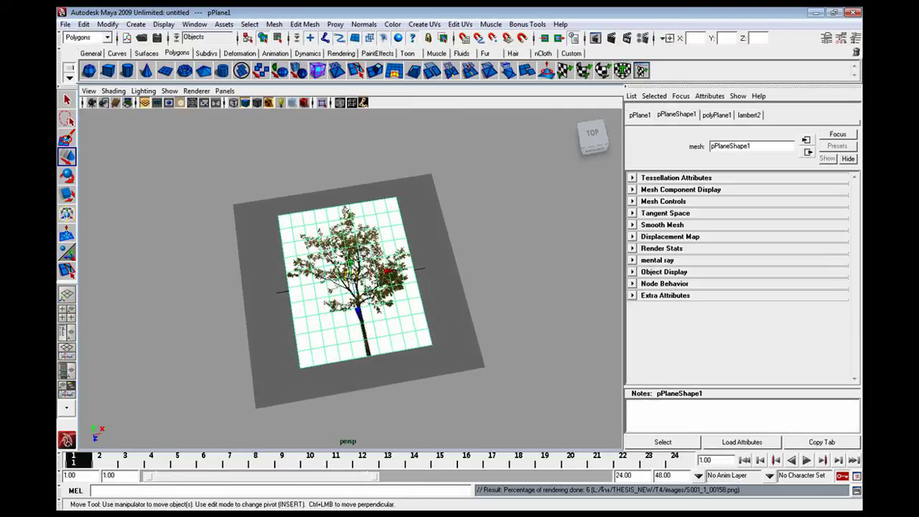
{"action": "key", "text": "ctrl+d"}
{"action": "middle_click_drag", "start_coordinate": [401, 295], "coordinate": [401, 280]}
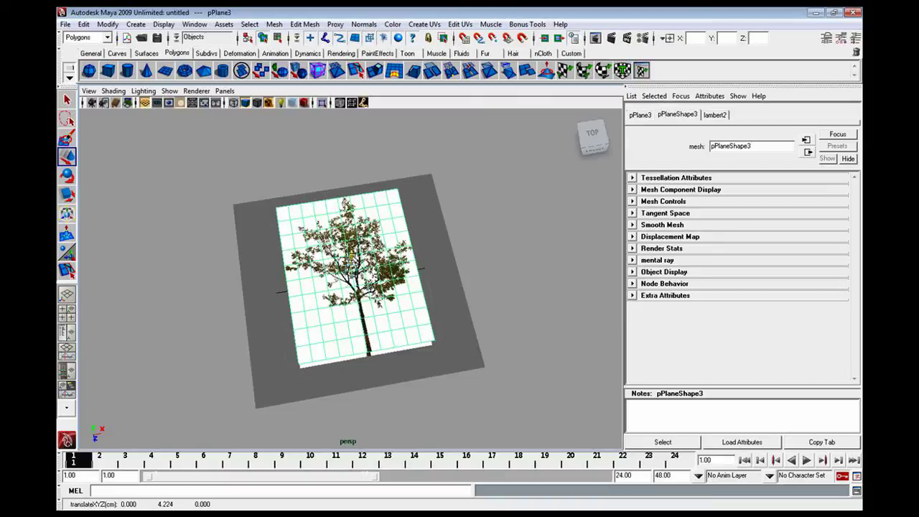
{"action": "key", "text": "shift+d"}
{"action": "key", "text": "shift+d"}
{"action": "key", "text": "shift+d"}
{"action": "key", "text": "shift+d"}
{"action": "key", "text": "shift+d"}
Orbit around the stacked planes and render the current frame
{"action": "left_click_drag", "start_coordinate": [459, 273], "coordinate": [502, 237], "text": "alt"}
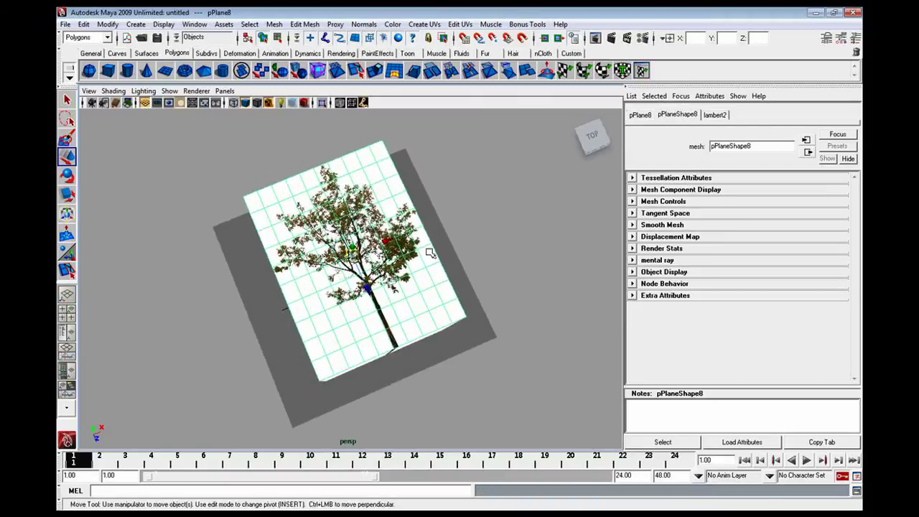
{"action": "mouse_move", "coordinate": [431, 302]}
{"action": "left_mouse_down", "text": "alt"}
{"action": "mouse_move", "coordinate": [490, 279]}
{"action": "mouse_move", "coordinate": [480, 209]}
{"action": "left_mouse_up", "text": "alt"}
{"action": "left_click", "coordinate": [611, 37]}
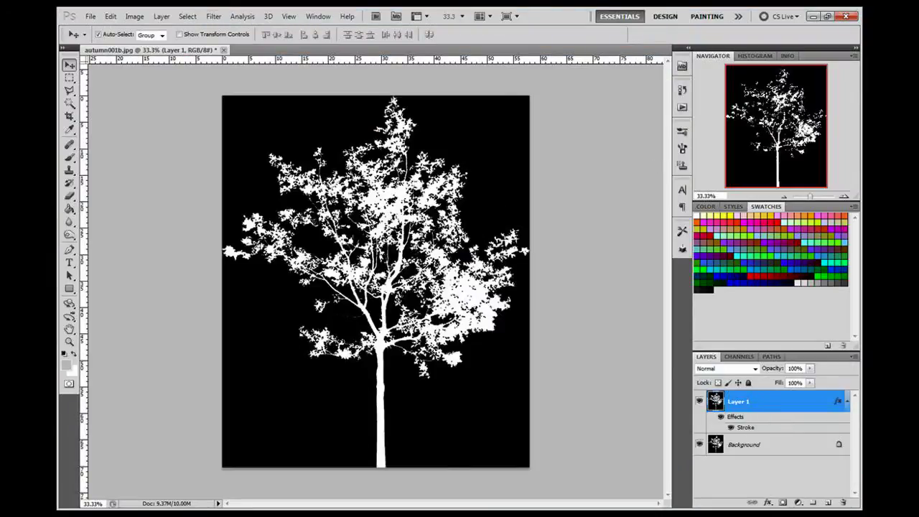
Confirm Layer 1's stroke and re-save over autumn001b.jpg as a JPEG
{"action": "double_click", "coordinate": [746, 427]}
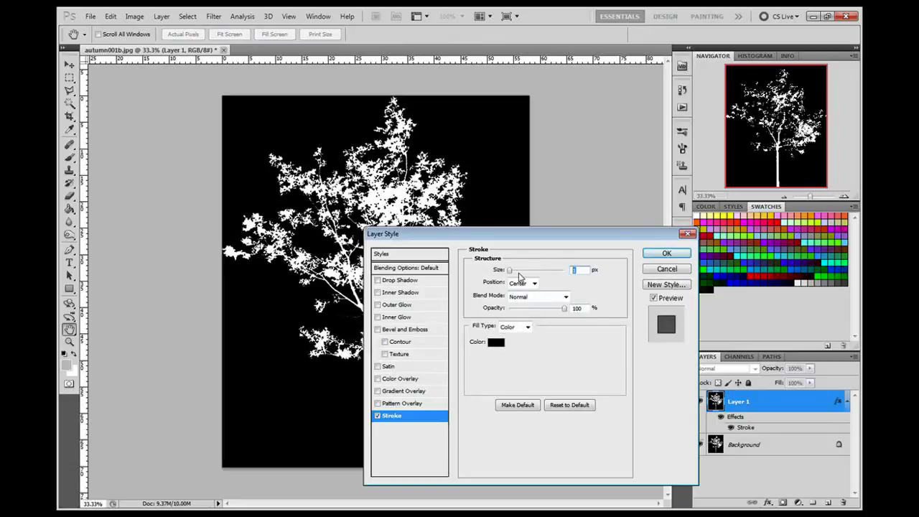
{"action": "key", "text": "Return"}
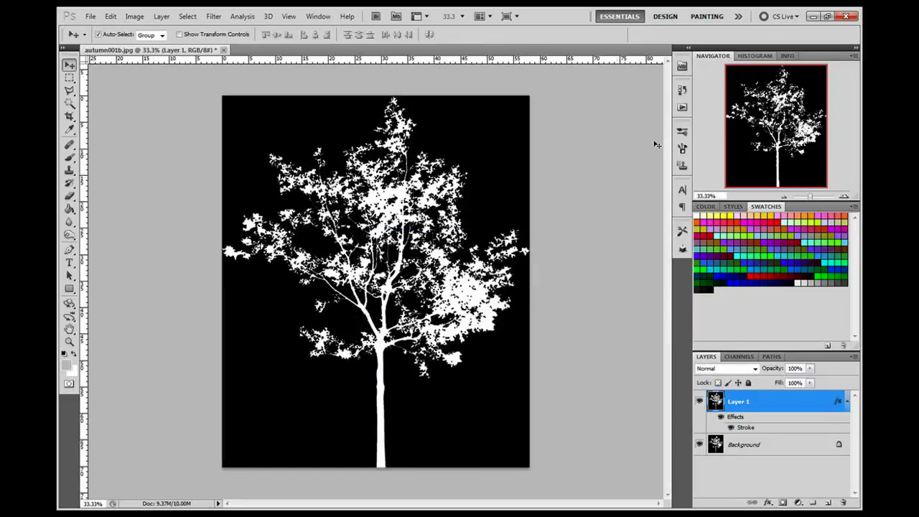
{"action": "key", "text": "ctrl+shift+s"}
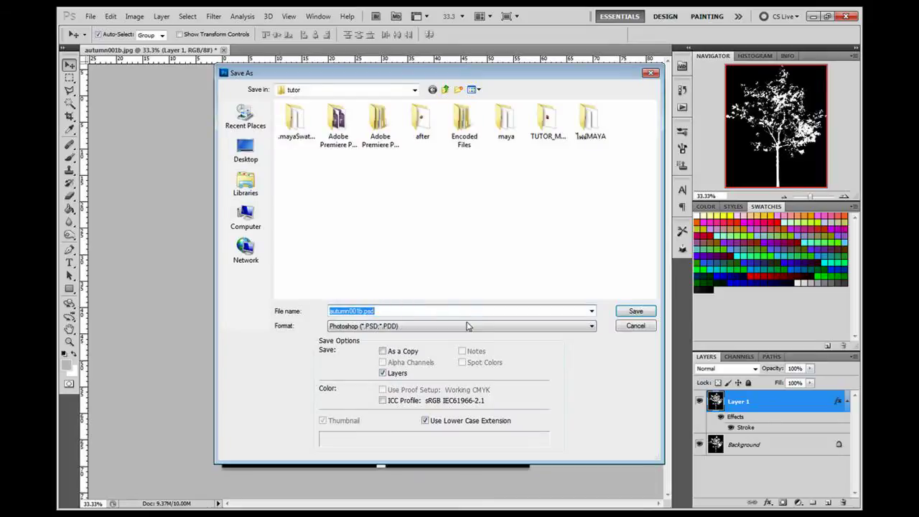
{"action": "left_click", "coordinate": [466, 326]}
{"action": "left_click", "coordinate": [424, 403]}
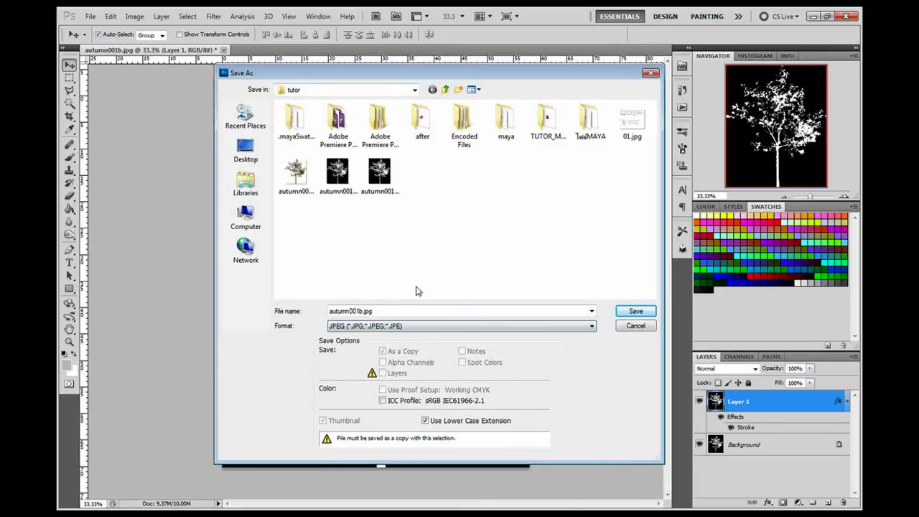
{"action": "left_click", "coordinate": [623, 311]}
{"action": "left_click", "coordinate": [438, 204]}
{"action": "key", "text": "h"}
Merge down, undo to keep Layer 1 separate, and minimize Photoshop
{"action": "key", "text": "ctrl+e"}
{"action": "key", "text": "v"}
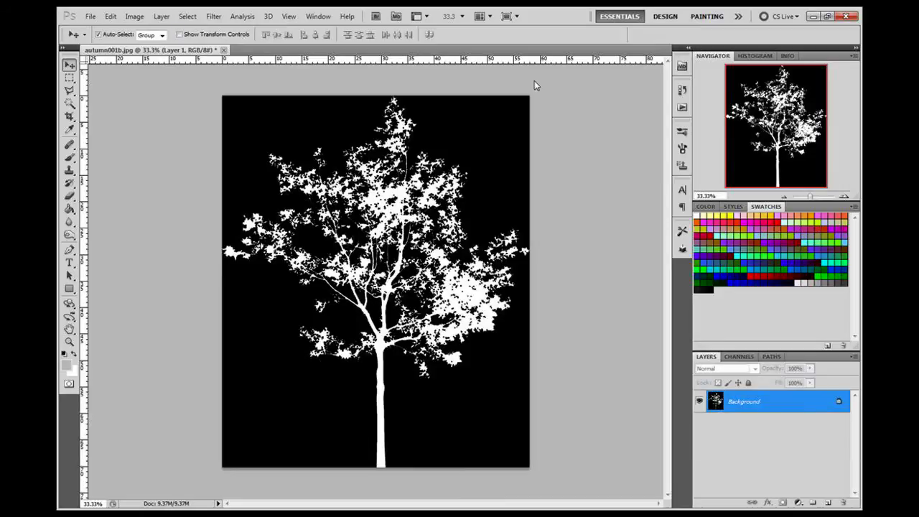
{"action": "key", "text": "ctrl+z"}
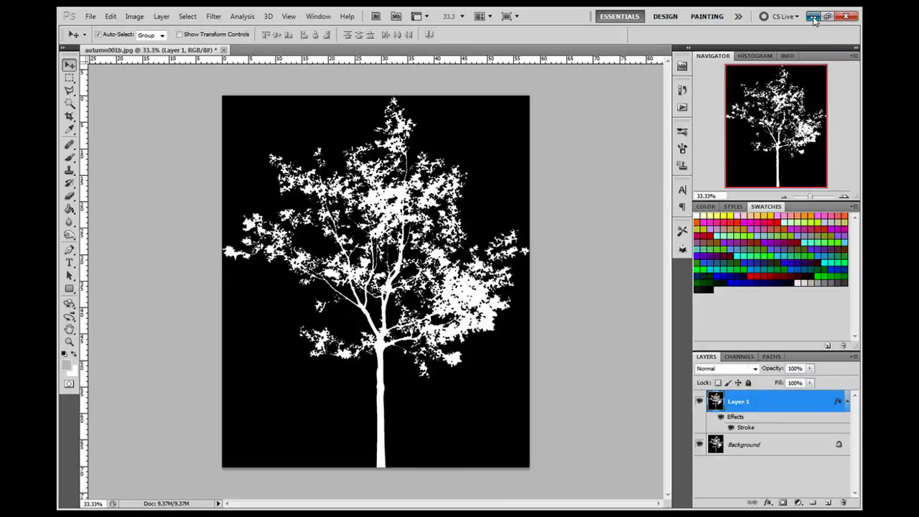
{"action": "left_click", "coordinate": [812, 16]}
Reload file2 with the re-saved autumn001b.jpg and render the stacked tree planes at 640×480
{"action": "left_click", "coordinate": [723, 62]}
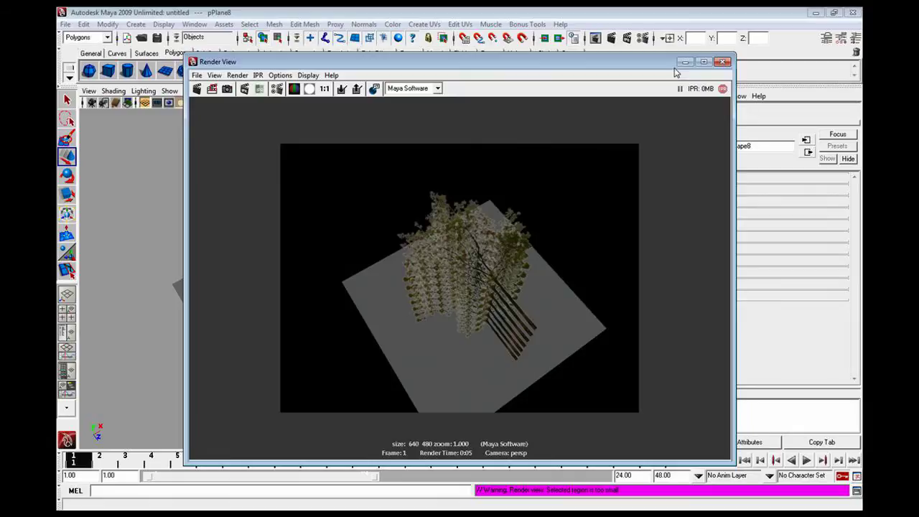
{"action": "left_click", "coordinate": [534, 188]}
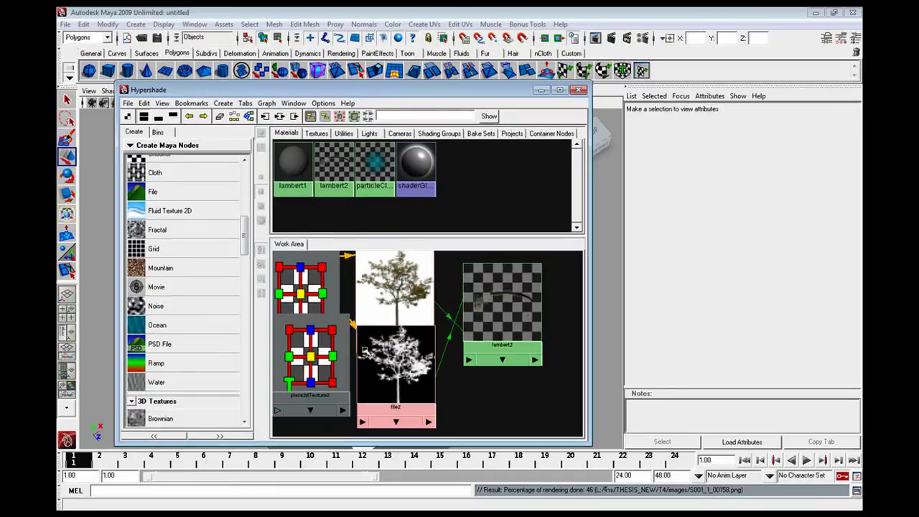
{"action": "left_click", "coordinate": [365, 351]}
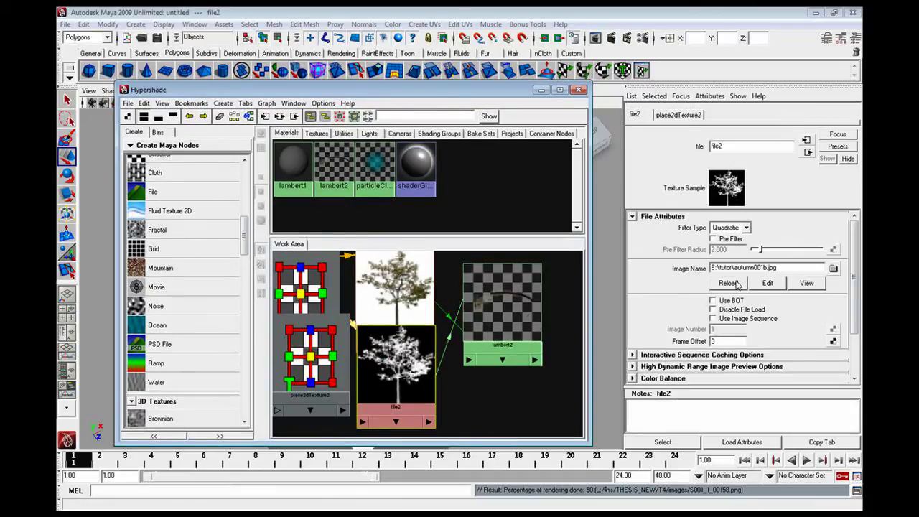
{"action": "left_click", "coordinate": [578, 89]}
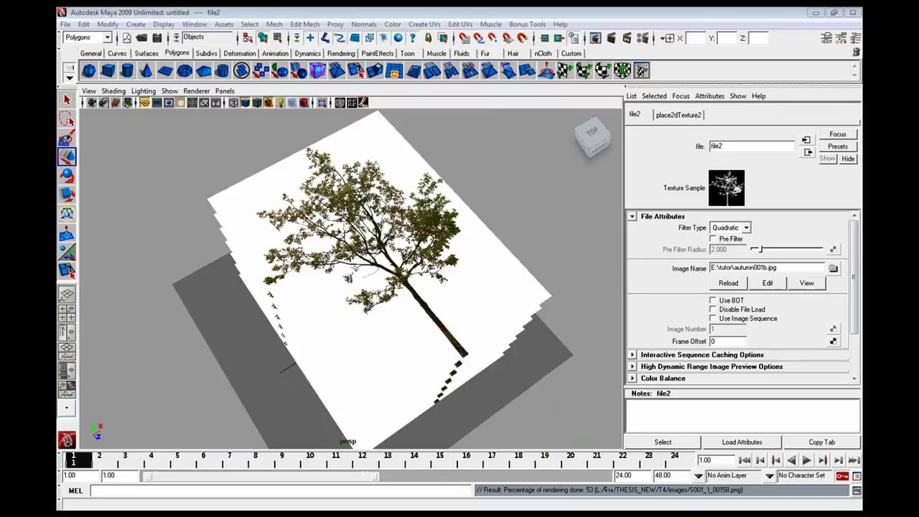
{"action": "left_click", "coordinate": [595, 37]}
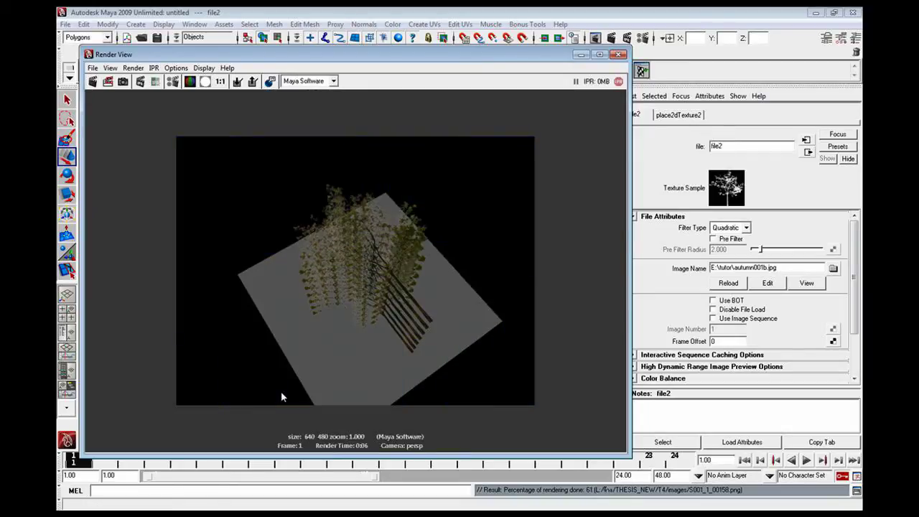
Delete the upper stacked planes, leaving a single tree plane
{"action": "left_click", "coordinate": [619, 55]}
{"action": "mouse_move", "coordinate": [359, 273]}
{"action": "left_mouse_down", "text": "alt"}
{"action": "mouse_move", "coordinate": [364, 205]}
{"action": "mouse_move", "coordinate": [371, 221]}
{"action": "left_mouse_up", "text": "alt"}
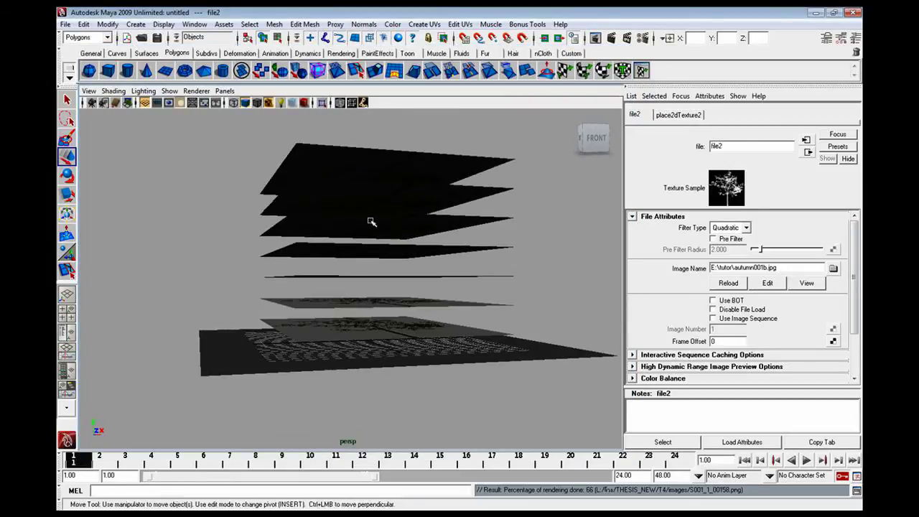
{"action": "mouse_move", "coordinate": [506, 144]}
{"action": "left_mouse_down"}
{"action": "mouse_move", "coordinate": [327, 262]}
{"action": "mouse_move", "coordinate": [328, 306]}
{"action": "mouse_move", "coordinate": [506, 375]}
{"action": "left_mouse_up"}
{"action": "key", "text": "Delete"}
Stand the remaining plane upright with Rotate X 90 and raise it onto the ground
{"action": "left_click", "coordinate": [361, 341]}
{"action": "key", "text": "e"}
{"action": "key", "text": "ctrl+a"}
{"action": "left_click", "coordinate": [835, 157]}
{"action": "type", "text": "90"}
{"action": "key", "text": "Return"}
{"action": "left_click", "coordinate": [402, 287]}
{"action": "key", "text": "w"}
{"action": "left_click_drag", "start_coordinate": [403, 301], "coordinate": [403, 179]}
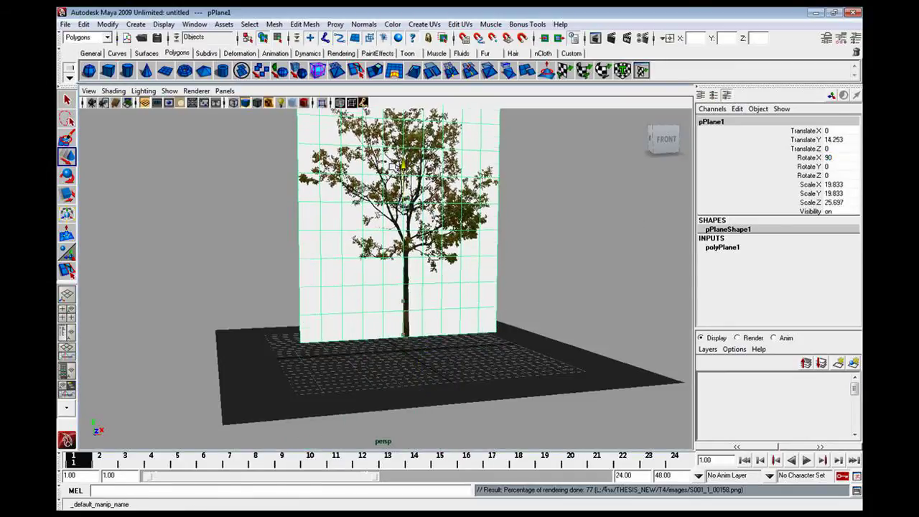
{"action": "right_click_drag", "start_coordinate": [433, 282], "coordinate": [310, 223], "text": "alt"}
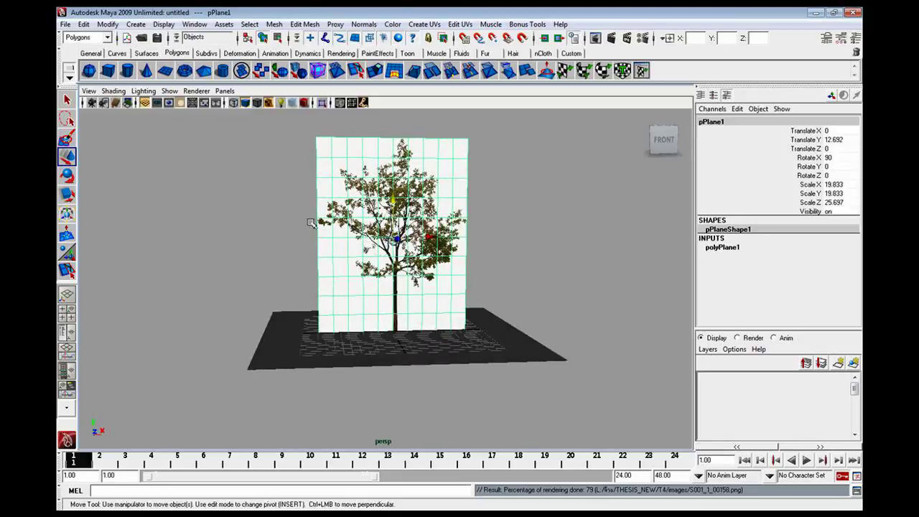
Duplicate the tree plane to the right and slightly back, undoing an extra copy
{"action": "key", "text": "ctrl+d"}
{"action": "mouse_move", "coordinate": [428, 237]}
{"action": "left_mouse_down"}
{"action": "mouse_move", "coordinate": [573, 237]}
{"action": "mouse_move", "coordinate": [509, 241]}
{"action": "mouse_move", "coordinate": [425, 287]}
{"action": "mouse_move", "coordinate": [503, 287]}
{"action": "mouse_move", "coordinate": [467, 271]}
{"action": "left_mouse_up"}
{"action": "left_click", "coordinate": [348, 104]}
{"action": "key", "text": "ctrl+d"}
{"action": "key", "text": "ctrl+z"}
{"action": "key", "text": "ctrl+z"}
{"action": "key", "text": "ctrl+z"}
{"action": "key", "text": "ctrl+z"}
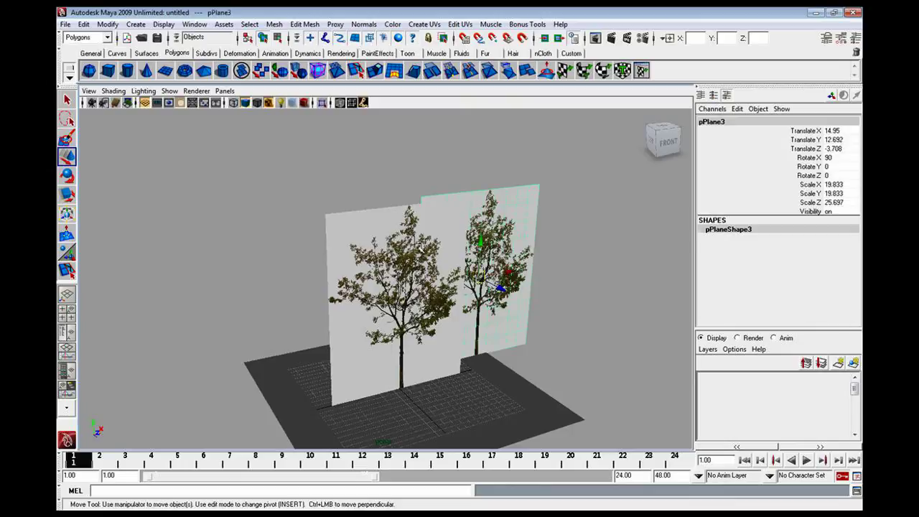
{"action": "key", "text": "ctrl+z"}
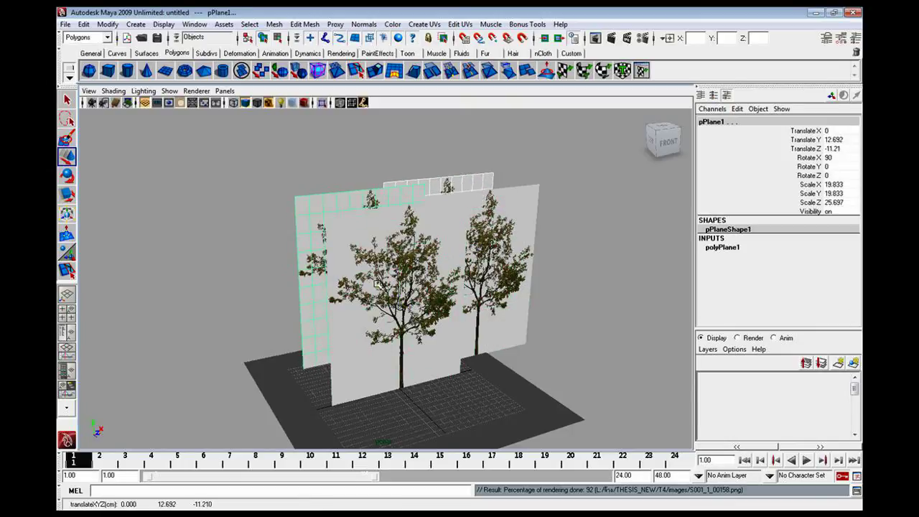
Add another copy further back, then duplicate all planes into more rows
{"action": "left_click_drag", "start_coordinate": [378, 283], "coordinate": [326, 286], "text": "alt"}
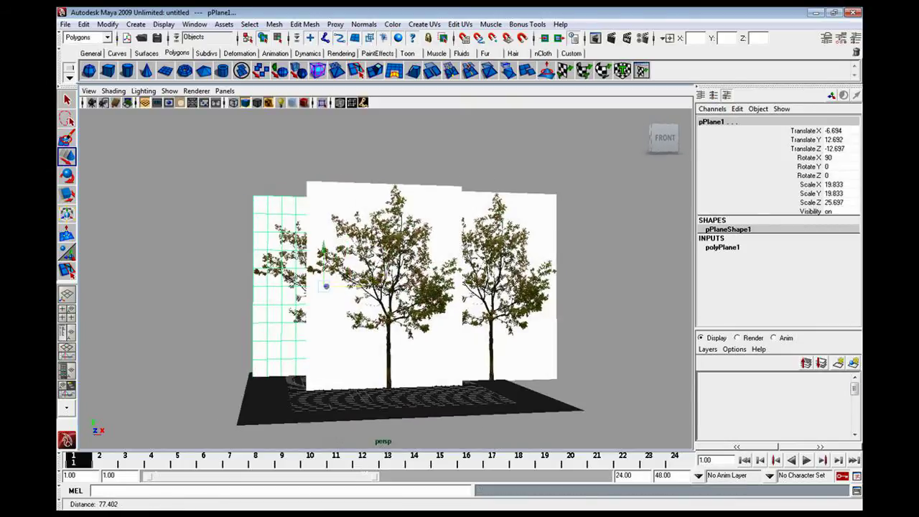
{"action": "key", "text": "shift+z"}
{"action": "key", "text": "shift+z"}
{"action": "key", "text": "shift+z"}
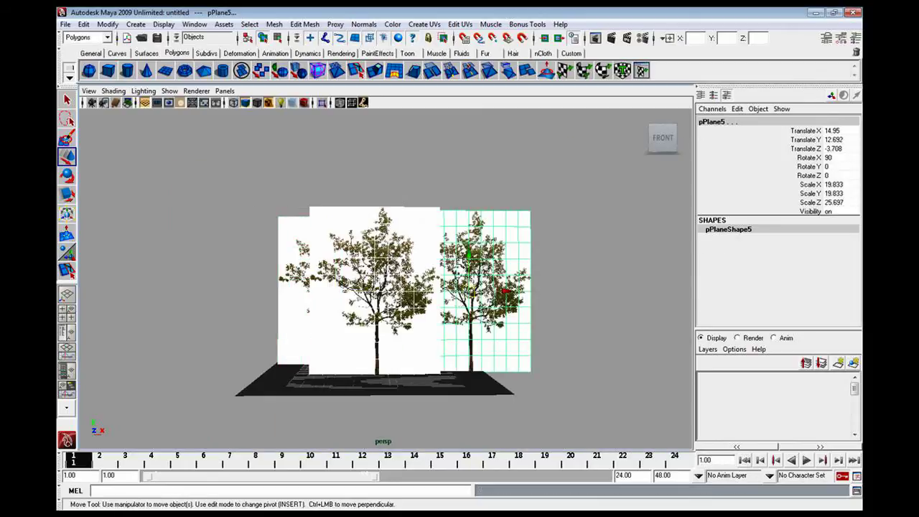
{"action": "key", "text": "ctrl+d"}
{"action": "mouse_move", "coordinate": [459, 259]}
{"action": "left_mouse_down", "text": "alt"}
{"action": "mouse_move", "coordinate": [472, 267]}
{"action": "mouse_move", "coordinate": [459, 275]}
{"action": "mouse_move", "coordinate": [503, 271]}
{"action": "mouse_move", "coordinate": [396, 186]}
{"action": "left_mouse_up", "text": "alt"}
{"action": "mouse_move", "coordinate": [463, 159]}
{"action": "left_mouse_down"}
{"action": "mouse_move", "coordinate": [217, 207]}
{"action": "mouse_move", "coordinate": [527, 279]}
{"action": "mouse_move", "coordinate": [502, 195]}
{"action": "mouse_move", "coordinate": [465, 197]}
{"action": "mouse_move", "coordinate": [505, 190]}
{"action": "mouse_move", "coordinate": [460, 194]}
{"action": "mouse_move", "coordinate": [414, 228]}
{"action": "mouse_move", "coordinate": [525, 405]}
{"action": "left_mouse_up"}
{"action": "key", "text": "ctrl+d"}
{"action": "key", "text": "ctrl+d"}
{"action": "key", "text": "ctrl+d"}
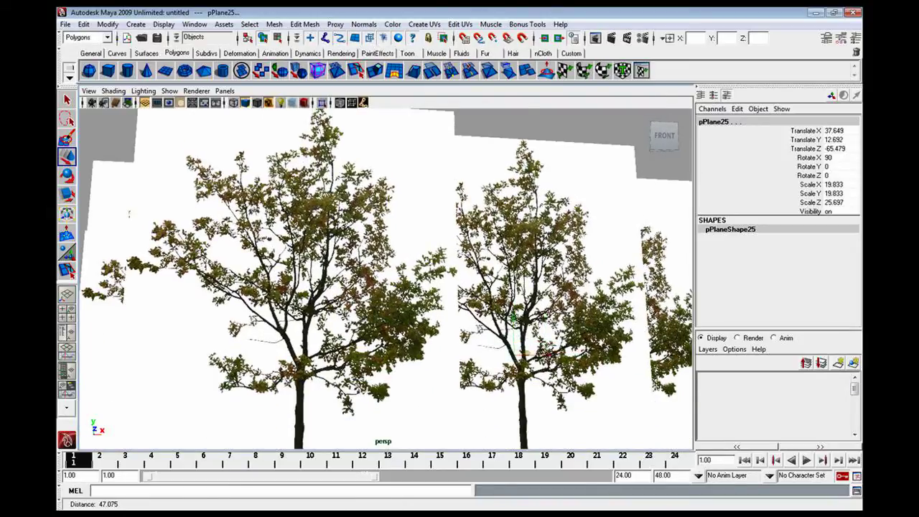
Dolly the camera closer to the tree rows and render the current frame
{"action": "right_click_drag", "start_coordinate": [526, 405], "coordinate": [460, 302], "text": "alt"}
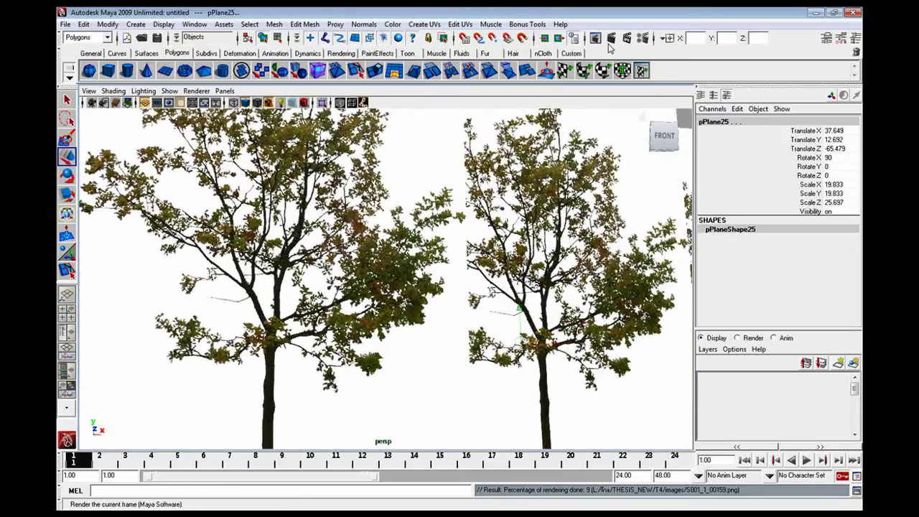
{"action": "left_click", "coordinate": [600, 38]}
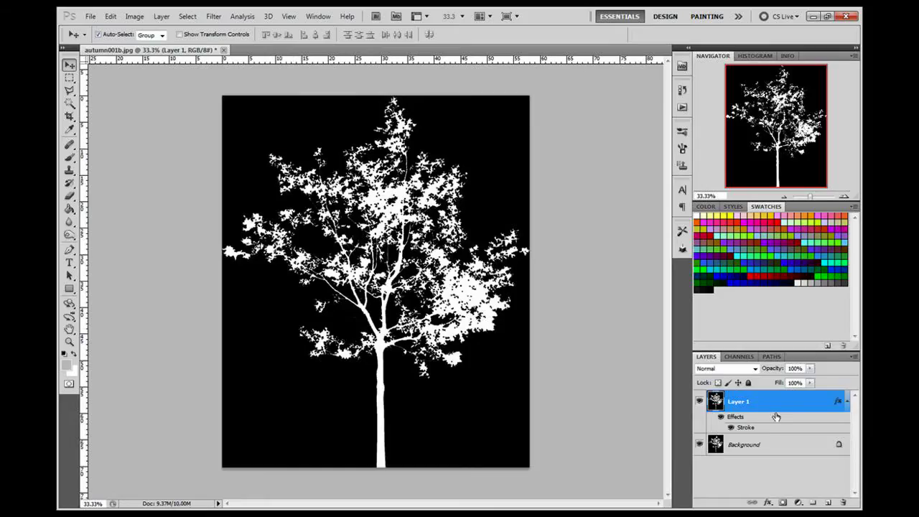
Re-confirm the tree layer's stroke, overwrite autumn001b.jpg as a quality-12 JPEG, then return to Maya
{"action": "double_click", "coordinate": [747, 428]}
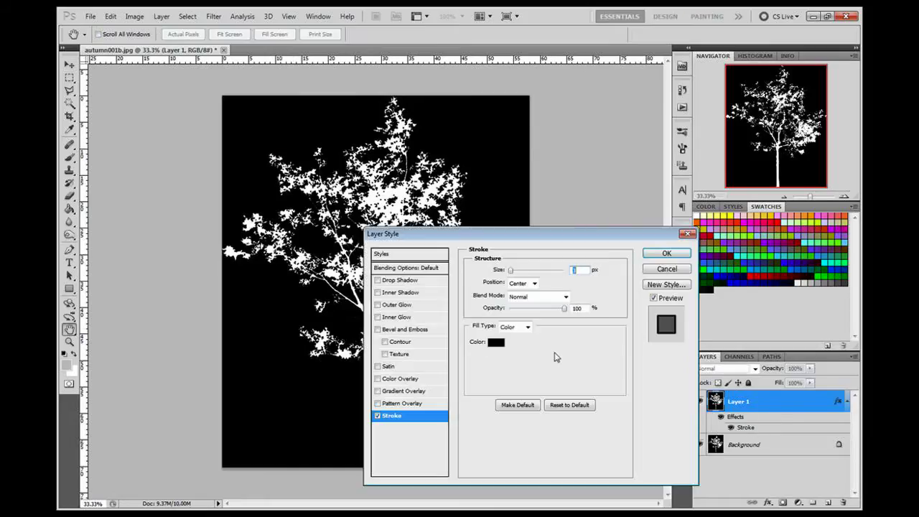
{"action": "key", "text": "Return"}
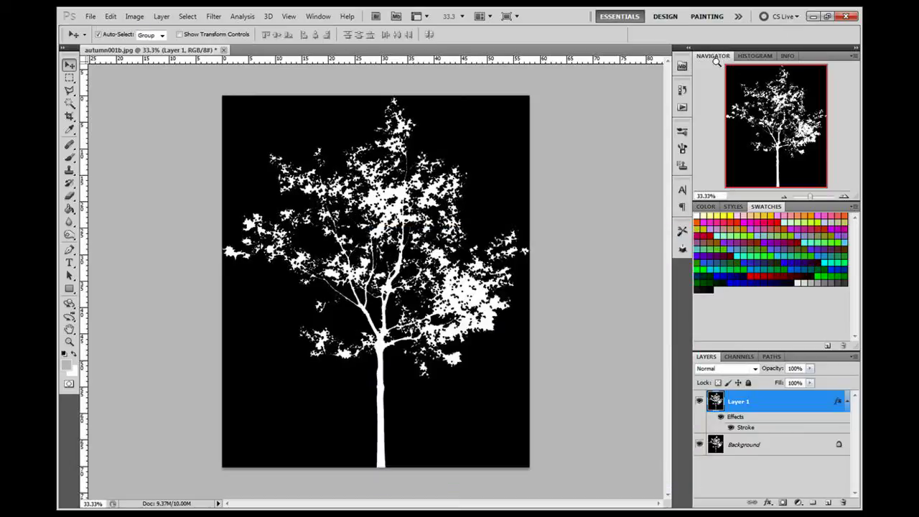
{"action": "key", "text": "ctrl+shift+s"}
{"action": "left_click", "coordinate": [458, 326]}
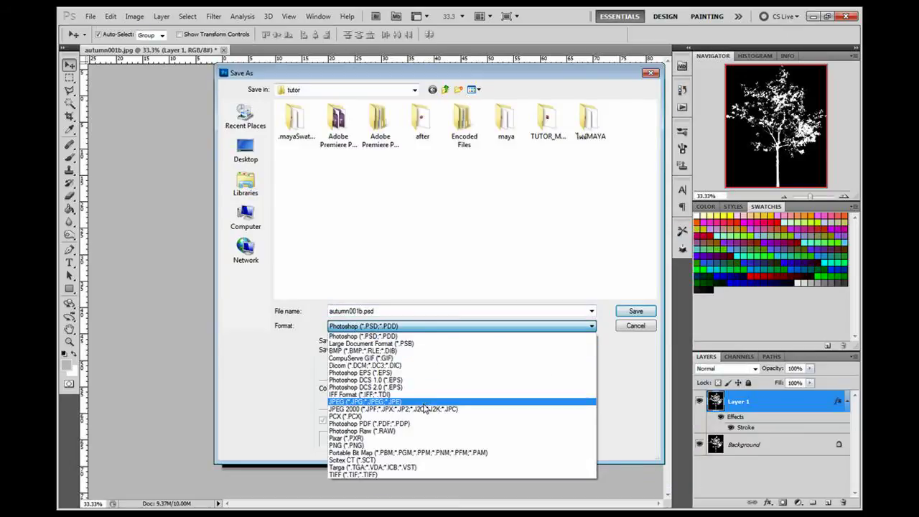
{"action": "left_click", "coordinate": [459, 402]}
{"action": "left_click", "coordinate": [629, 311]}
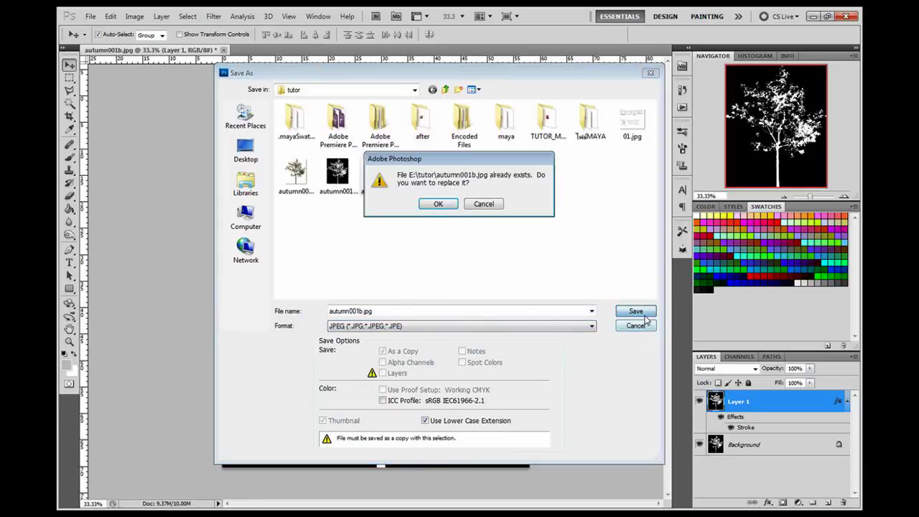
{"action": "left_click", "coordinate": [441, 204]}
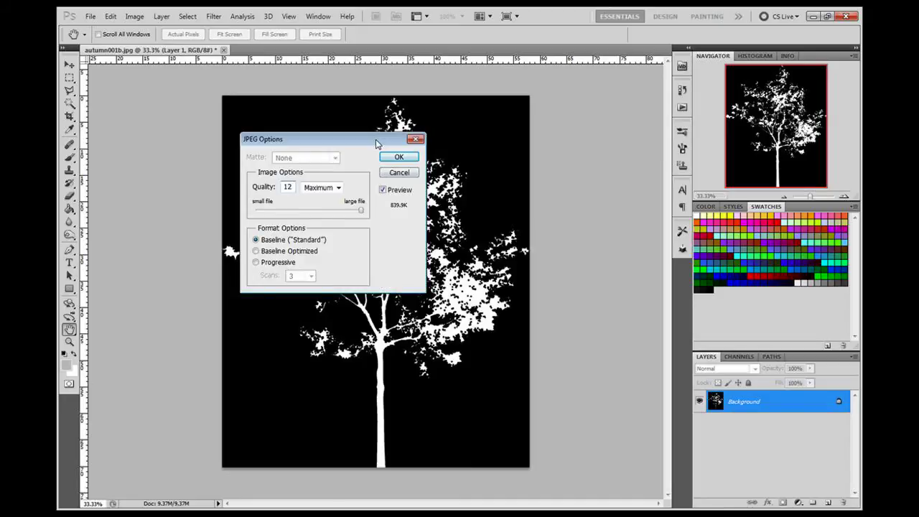
{"action": "key", "text": "Return"}
{"action": "left_click", "coordinate": [813, 16]}
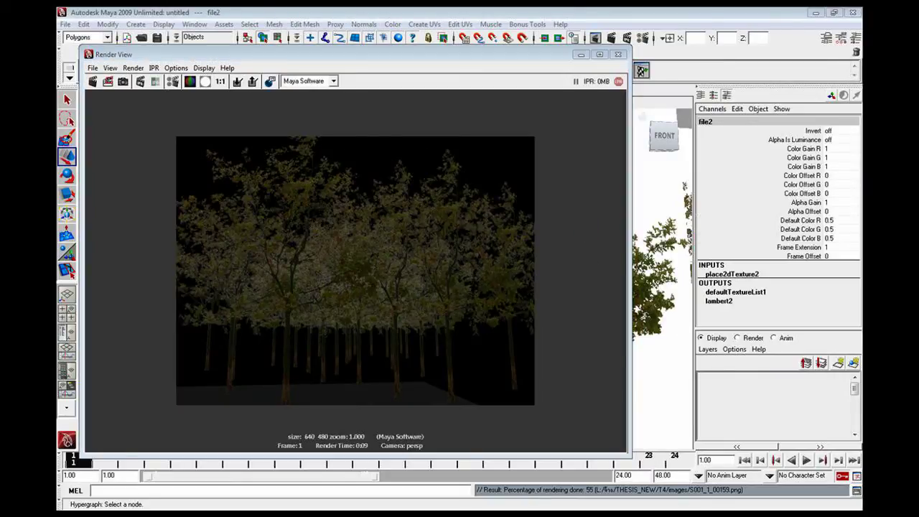
Show file2's attributes with the reloaded autumn001b.jpg and redo the previous forest render
{"action": "key", "text": "ctrl+a"}
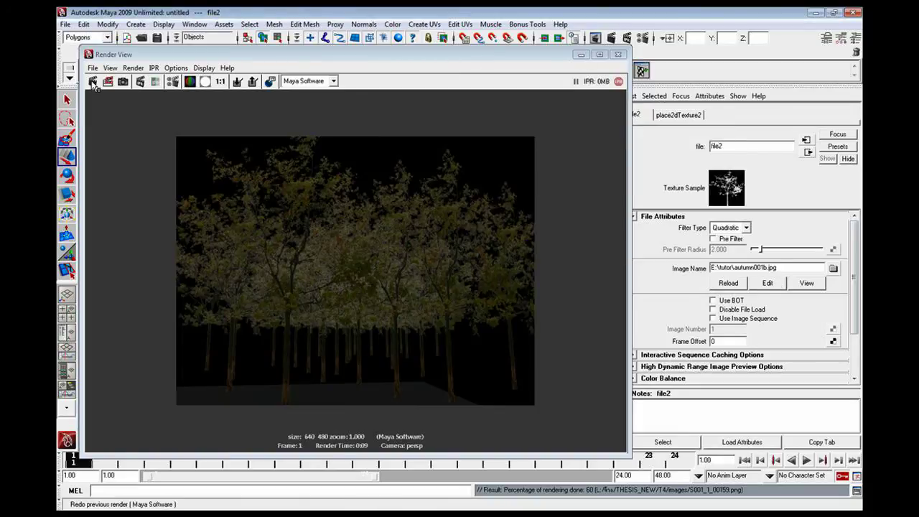
{"action": "left_click", "coordinate": [92, 82]}
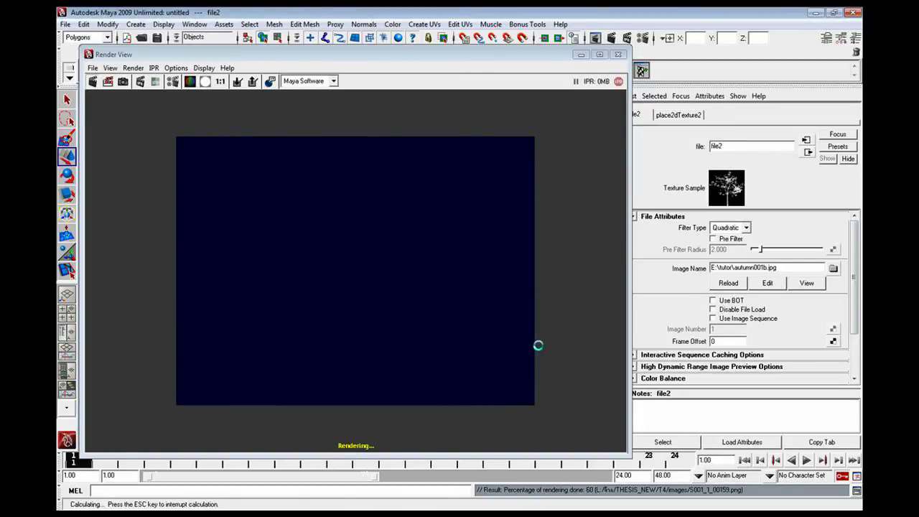